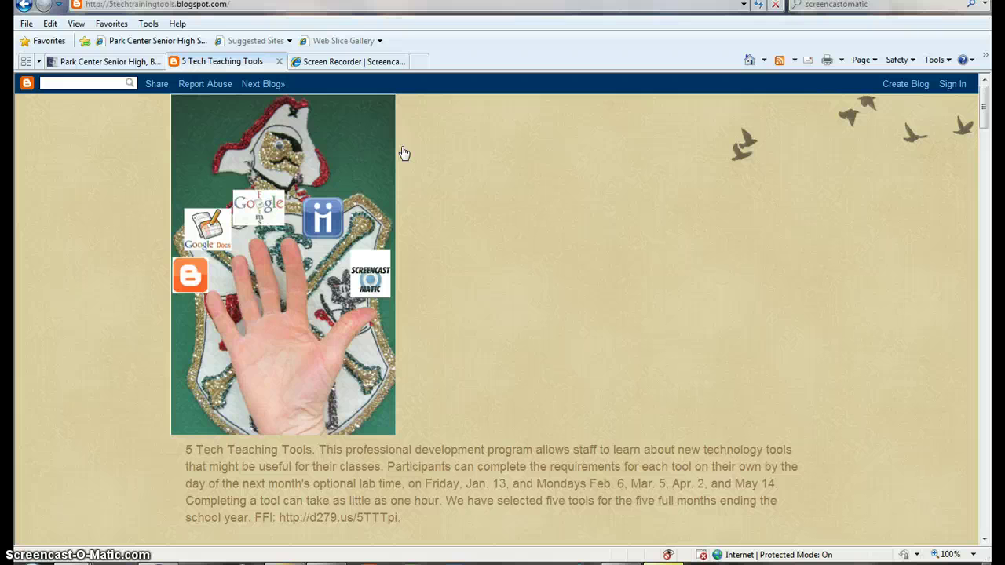
# Step: Switch from the 5 Tech Teaching Tools blog to the Park Center Senior High homepage tab
pyautogui.click(114, 61)
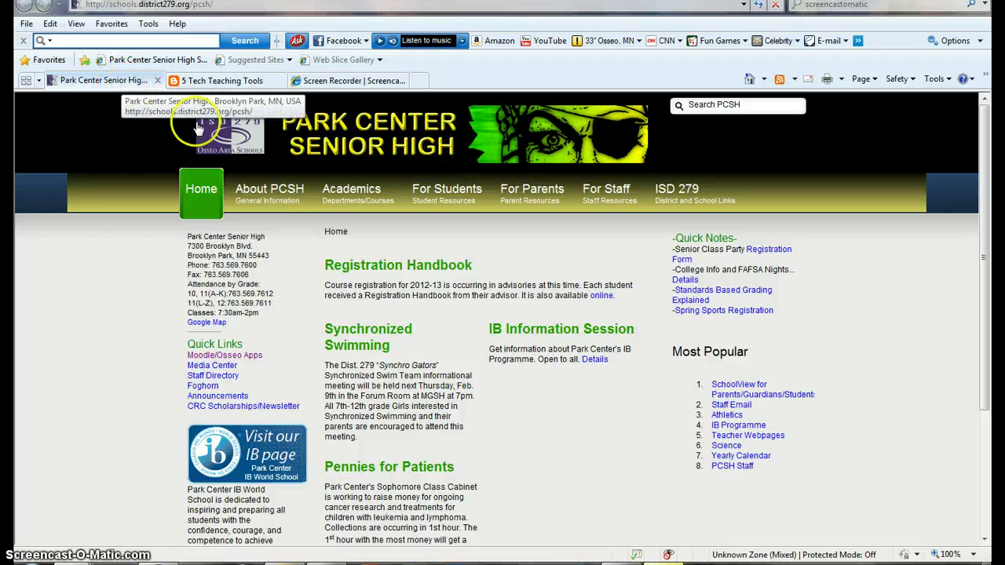
# Step: Bring up the school site's For Staff menu to reach the Moodle learning portal
pyautogui.moveTo(605, 188)
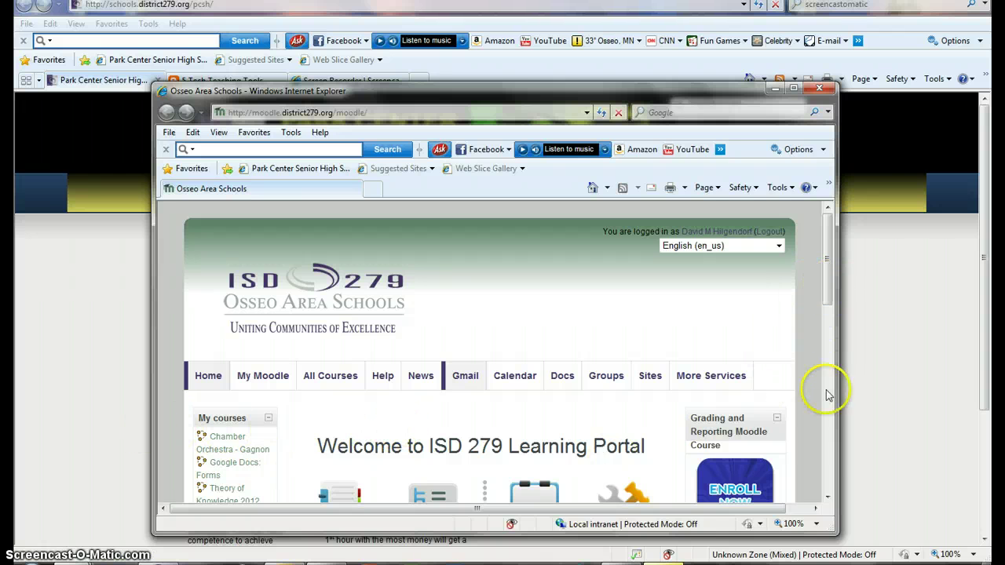
# Step: Widen the Moodle portal window and launch the district's Google Docs from its Docs link
pyautogui.moveTo(837, 534); pyautogui.dragTo(876, 545)
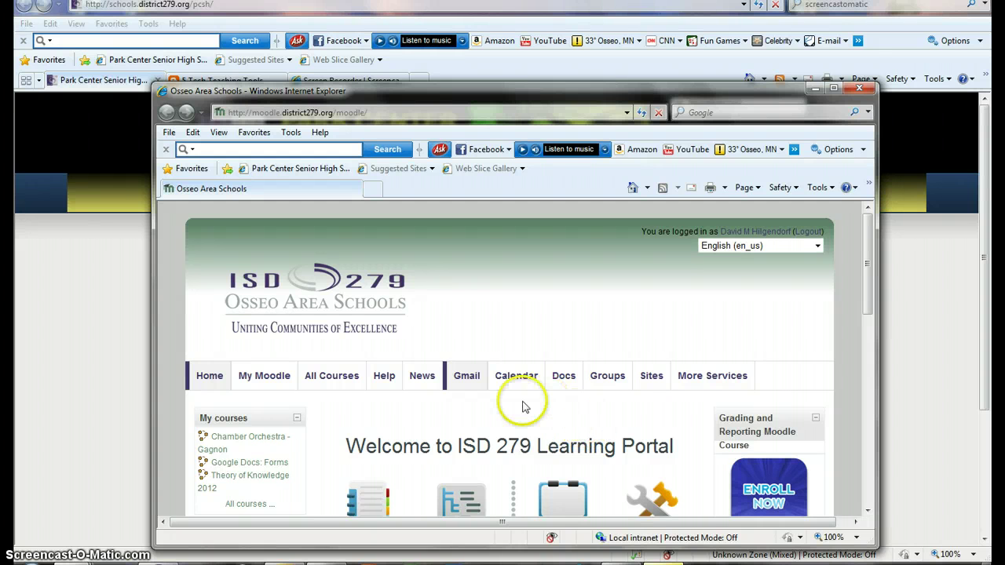
pyautogui.click(469, 382)
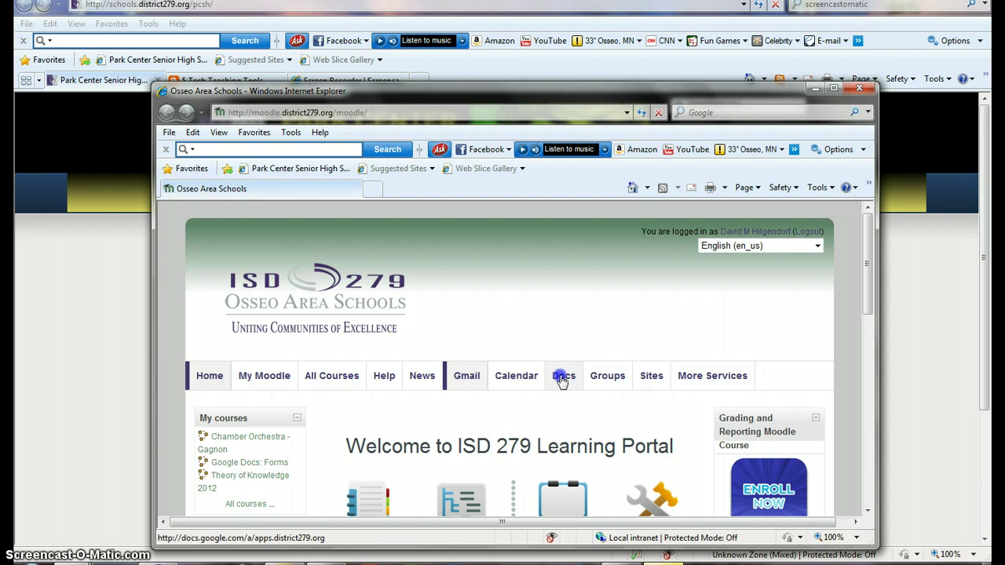
pyautogui.click(562, 377)
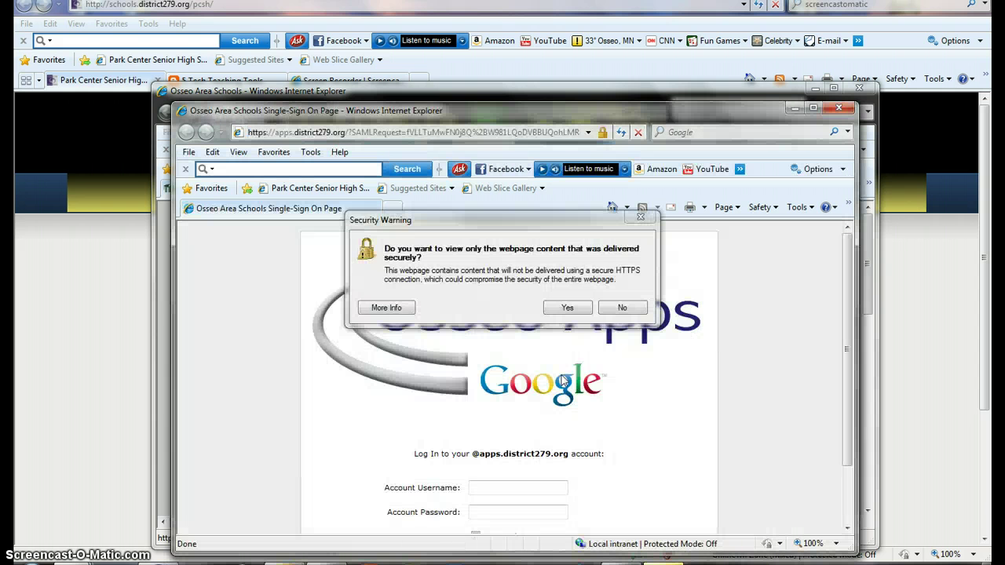
# Step: Sign in with the district account username and password, accepting each security warning
pyautogui.click(570, 308)
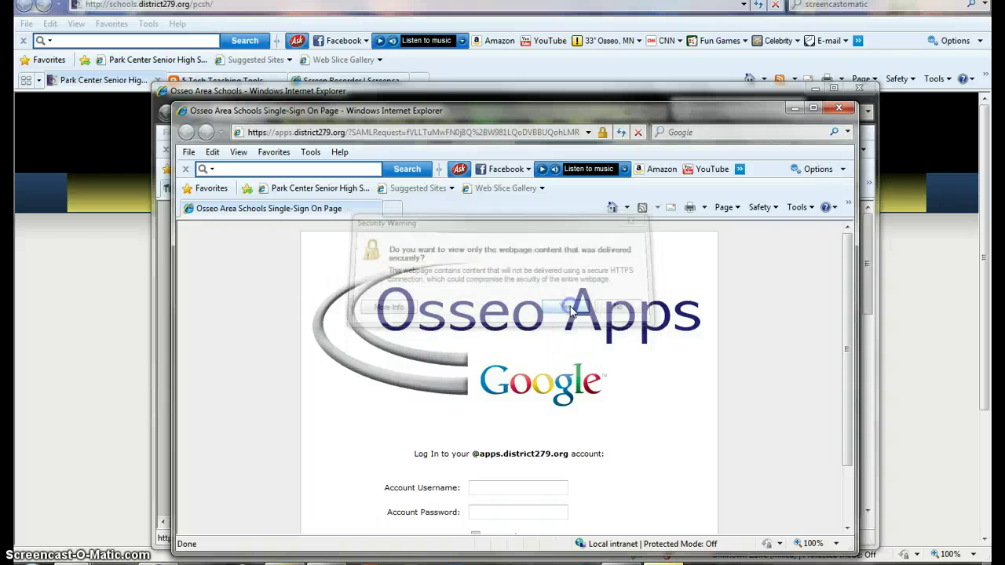
pyautogui.click(504, 488)
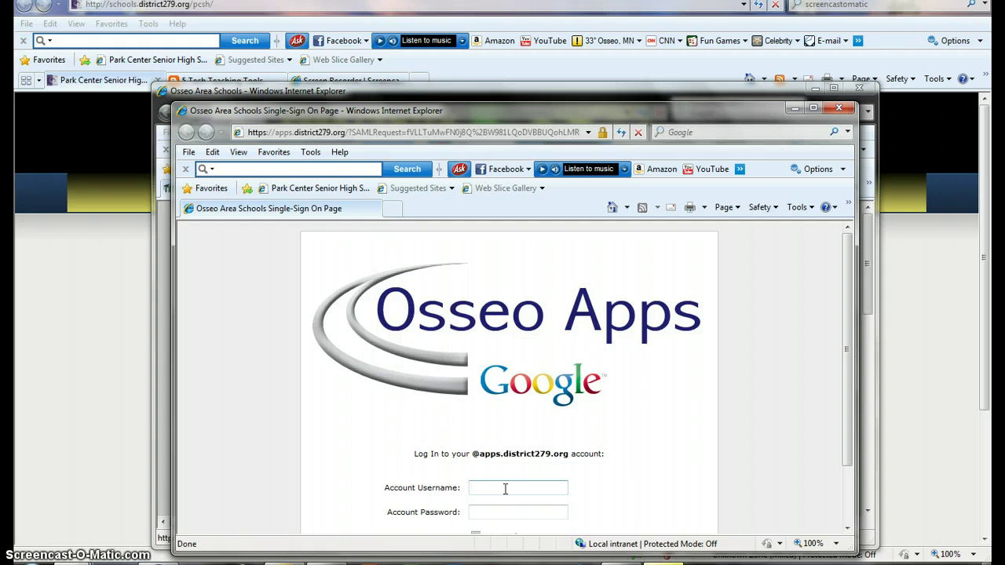
pyautogui.press('Tab')
pyautogui.write('••••••••••••')
pyautogui.press('Return')
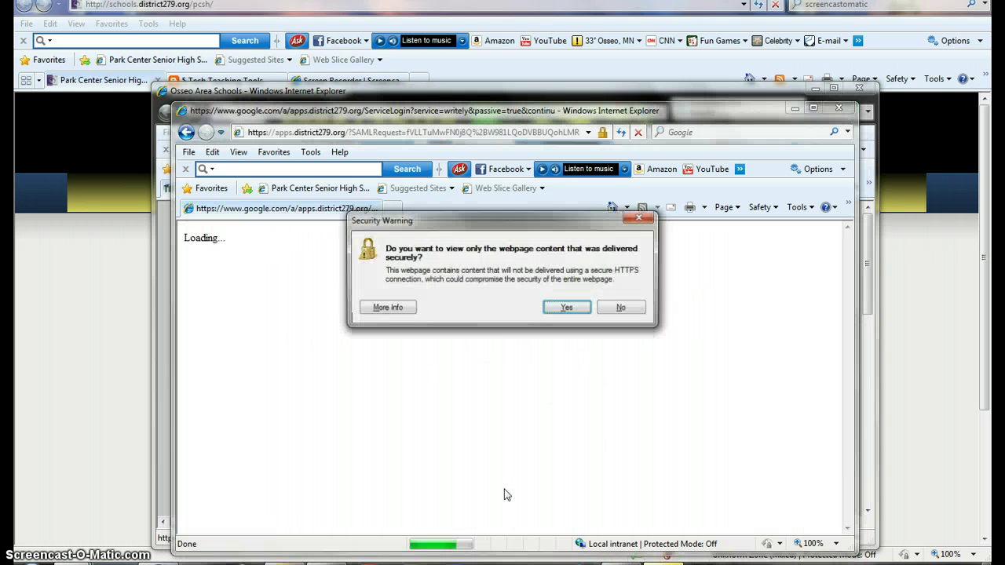
pyautogui.click(568, 307)
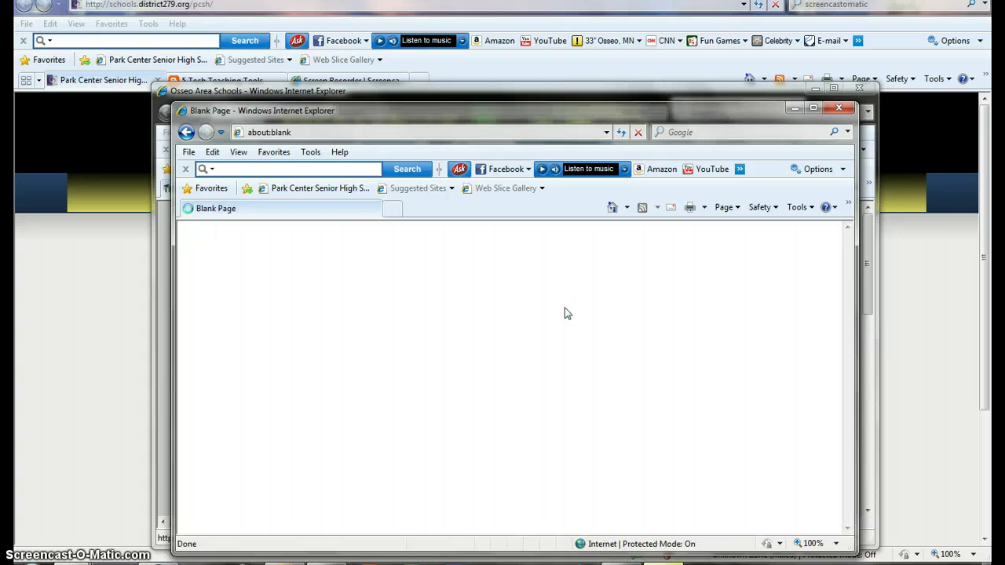
pyautogui.click(567, 307)
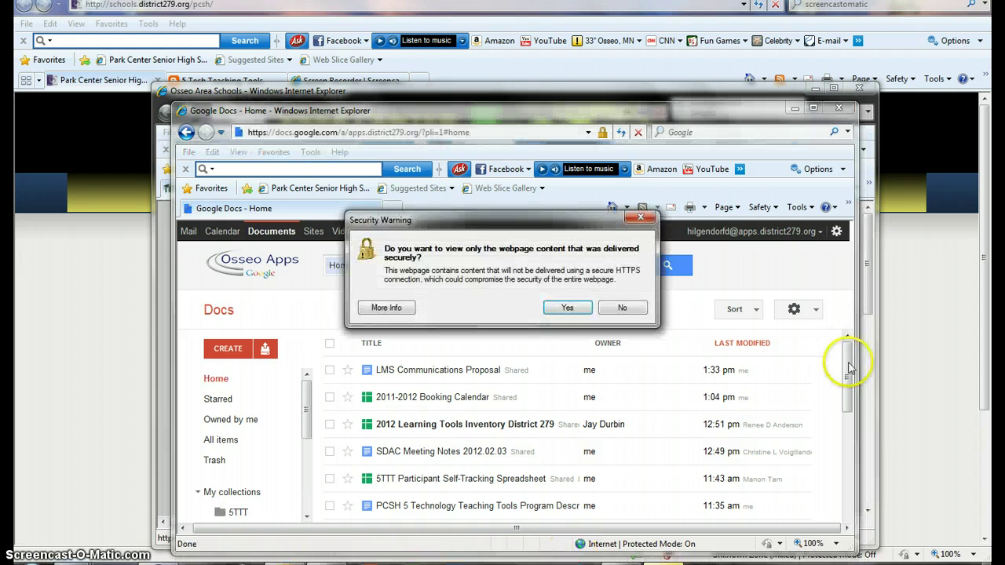
# Step: Dismiss the security warning and move the Docs window to the top-left, enlarging it
pyautogui.click(566, 307)
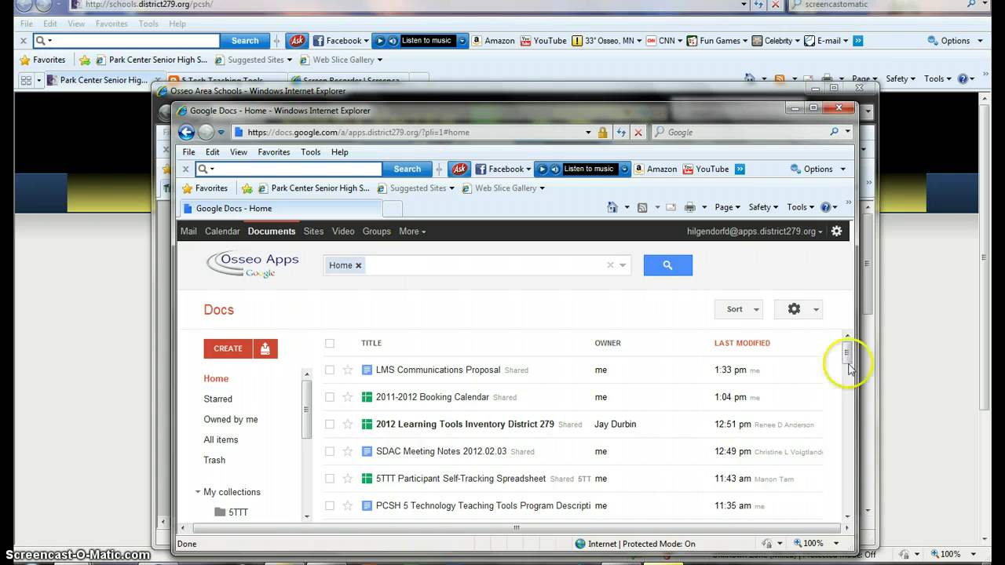
pyautogui.moveTo(731, 118); pyautogui.dragTo(644, 29)
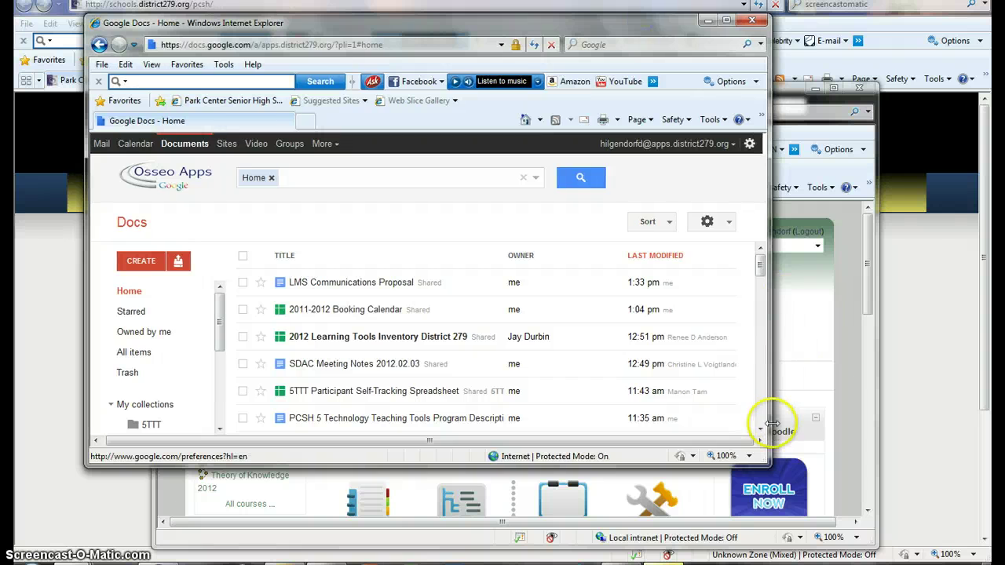
pyautogui.moveTo(769, 465); pyautogui.dragTo(816, 527)
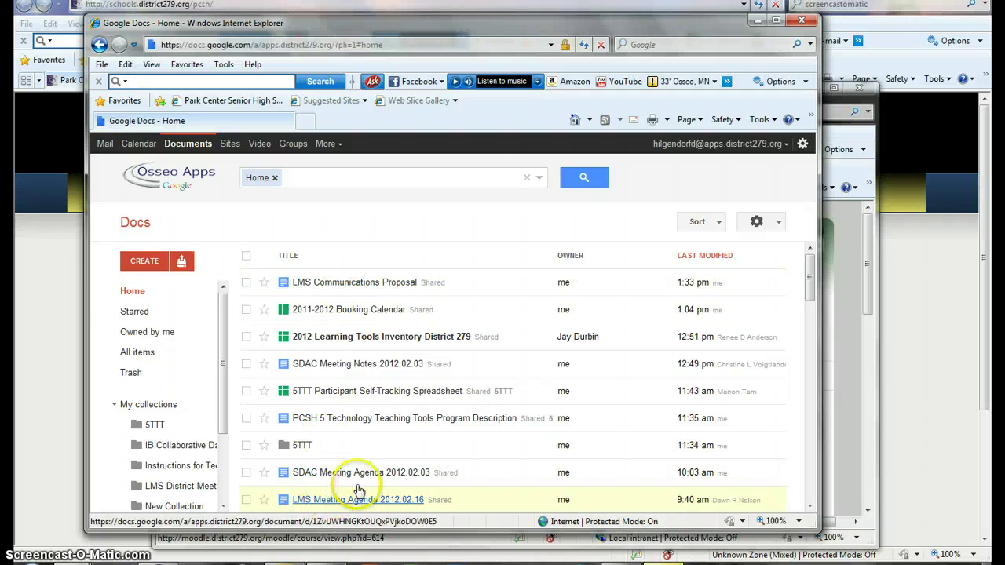
pyautogui.moveTo(810, 281)
pyautogui.mouseDown()
pyautogui.moveTo(808, 424)
pyautogui.moveTo(810, 263)
pyautogui.mouseUp()
# Step: Point out the Booking Calendar spreadsheet and LMS Communications Proposal document, then open the CREATE menu
pyautogui.click(524, 325)
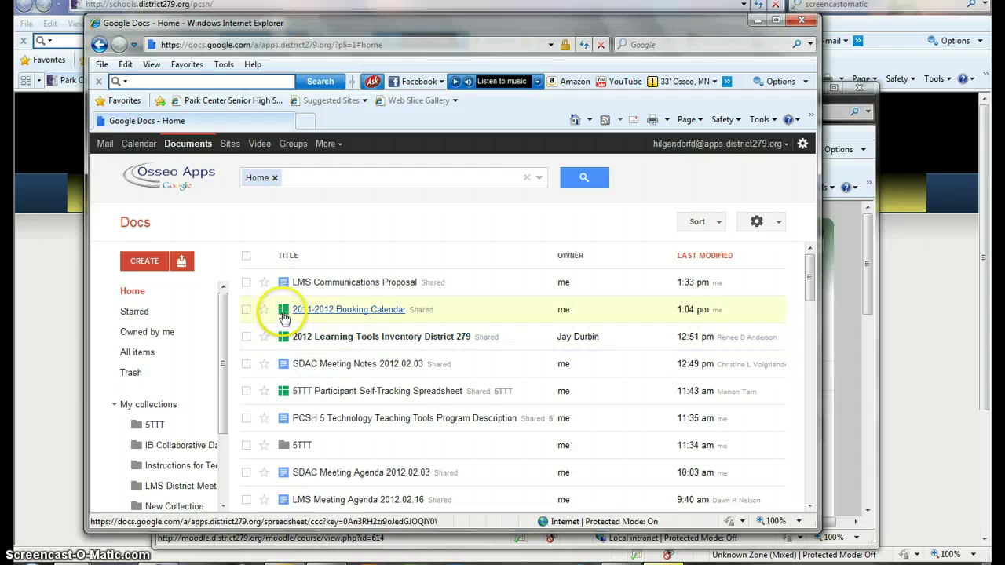
pyautogui.click(282, 314)
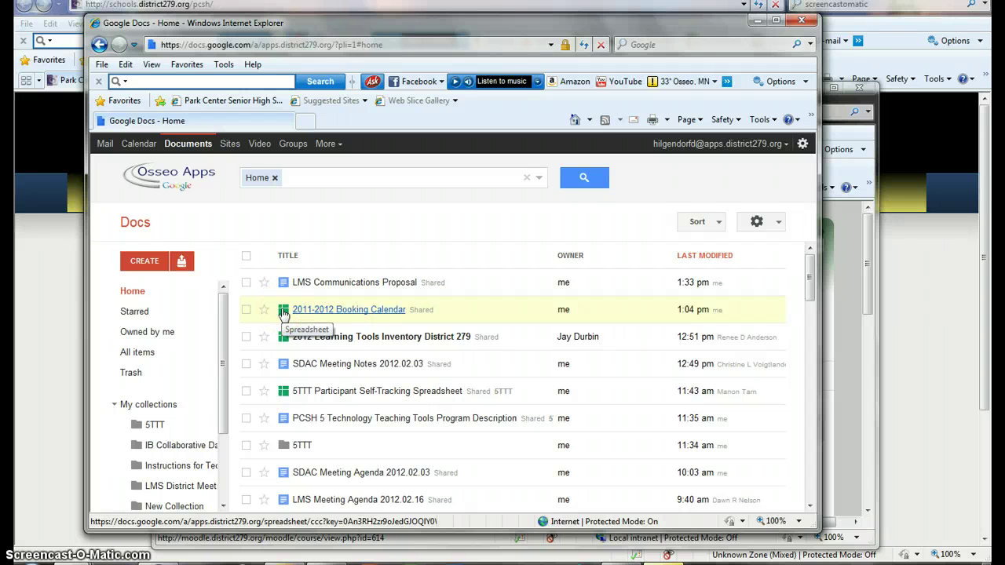
pyautogui.click(282, 313)
pyautogui.click(284, 285)
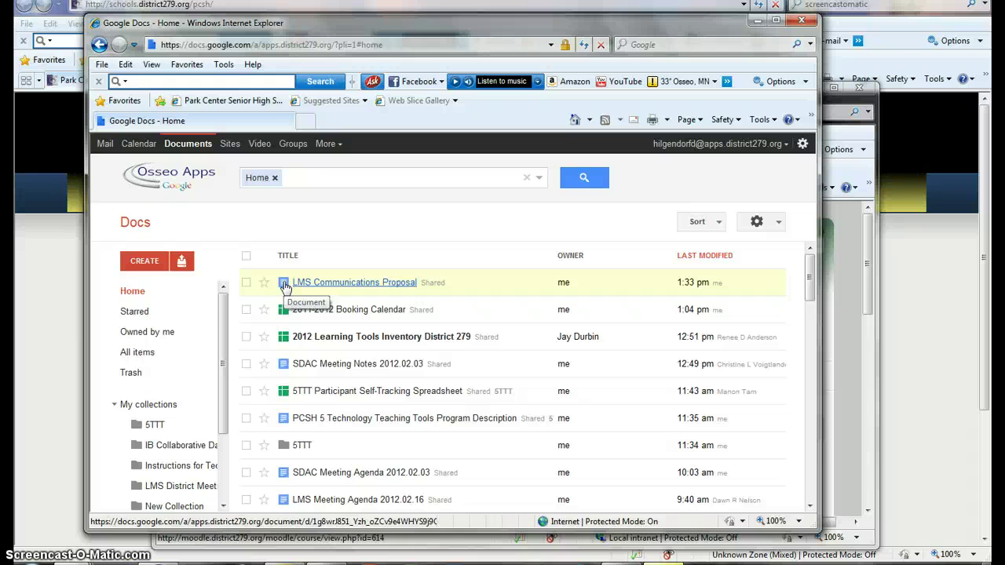
pyautogui.click(147, 266)
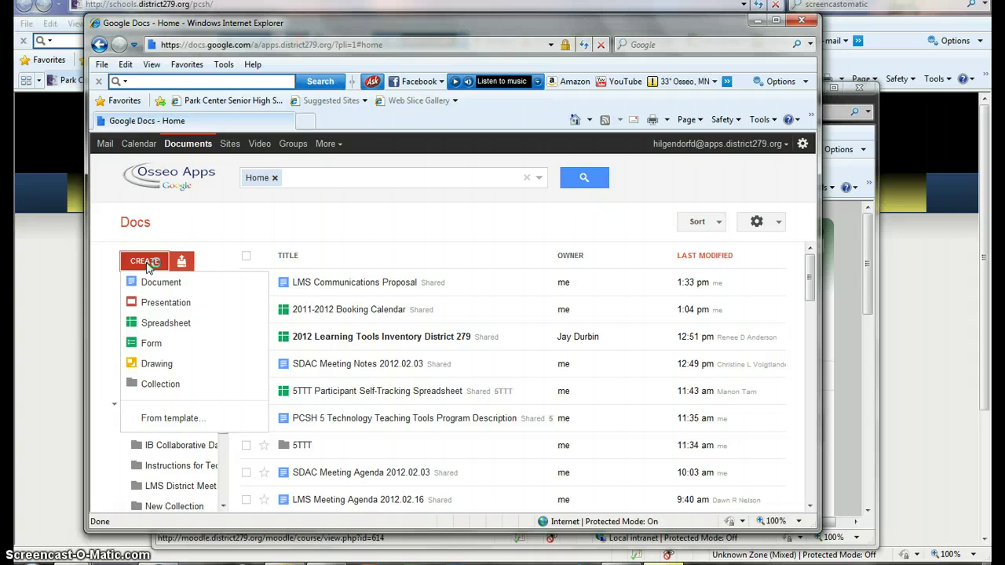
# Step: Choose Document from the CREATE menu to start a blank Untitled document
pyautogui.click(161, 326)
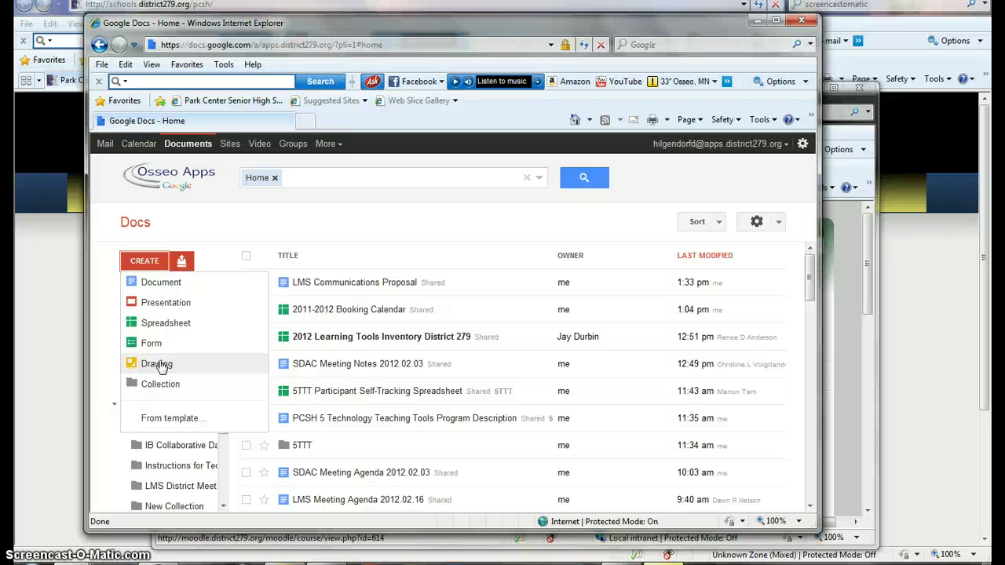
pyautogui.click(162, 286)
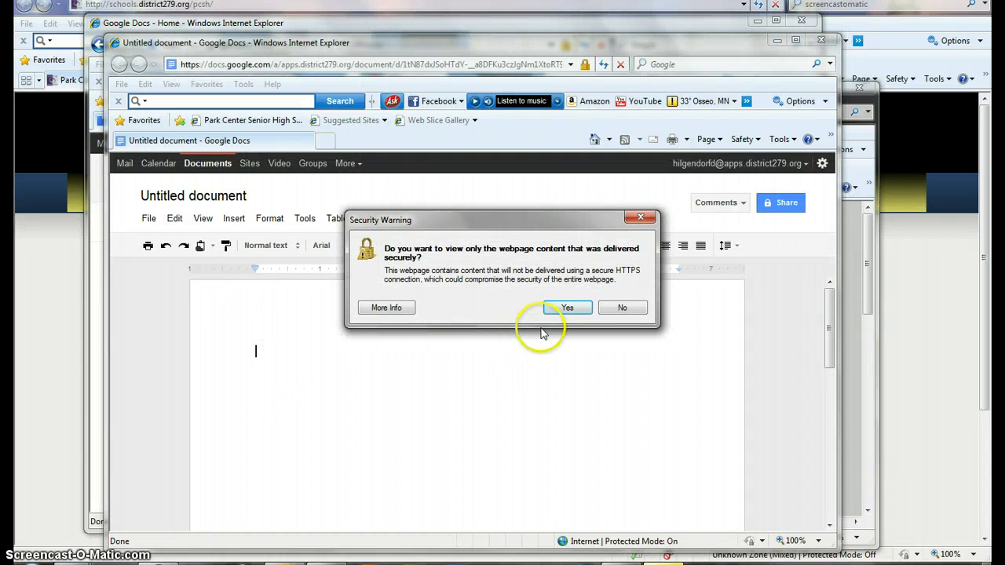
# Step: Dismiss the security warning and type 'Type document' on the first line, correcting the typo
pyautogui.click(563, 305)
pyautogui.click(258, 354)
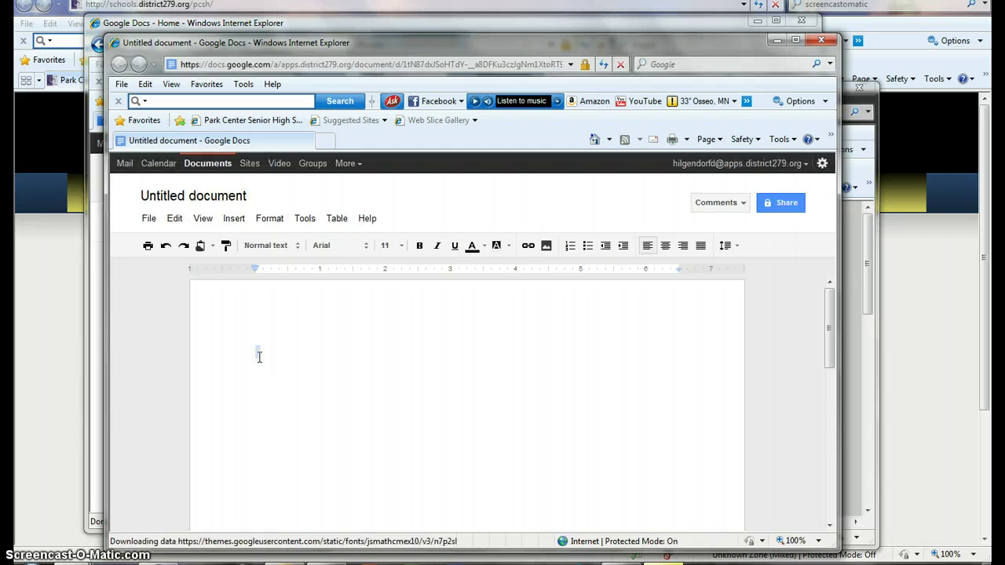
pyautogui.write('Type ')
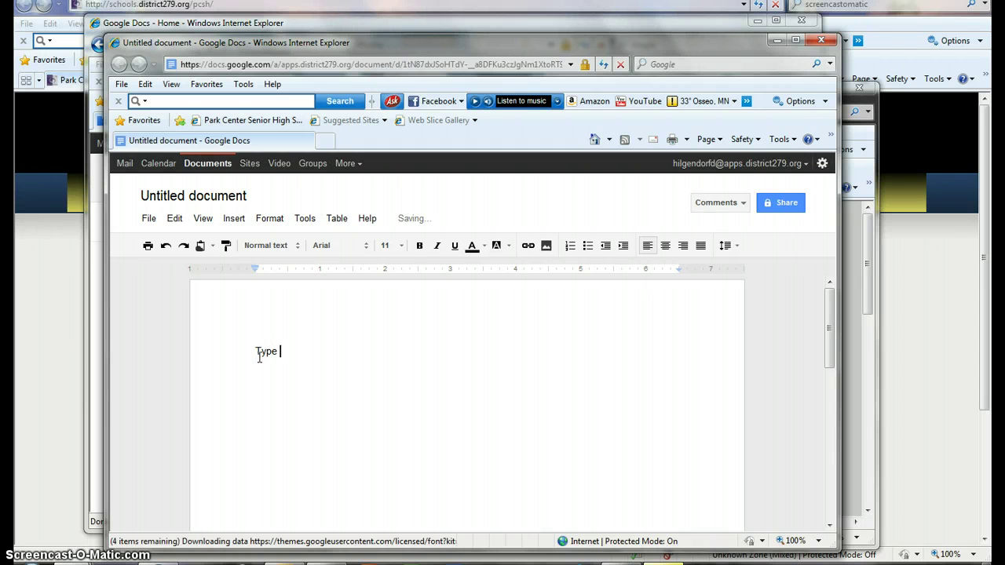
pyautogui.write('docu')
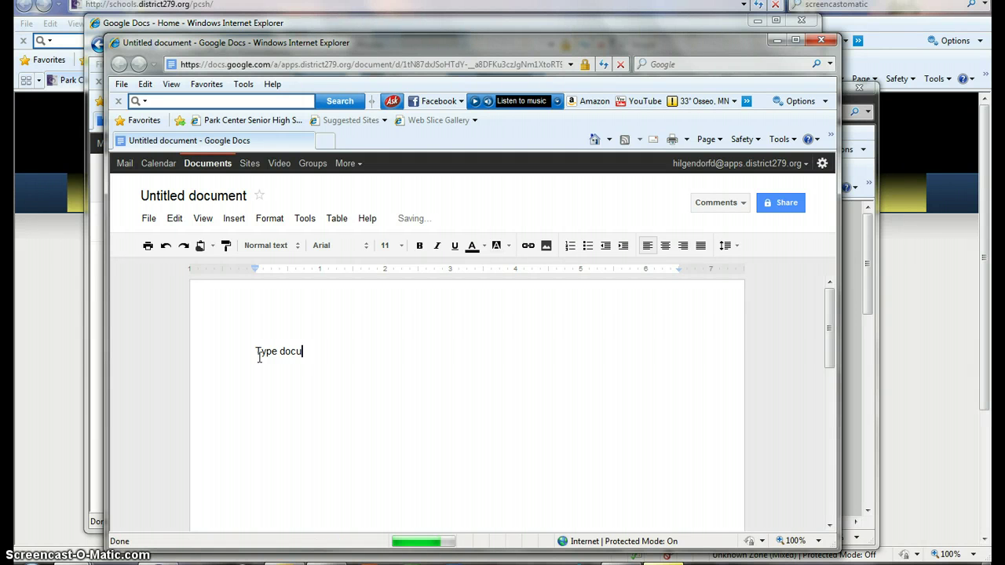
pyautogui.write('ment')
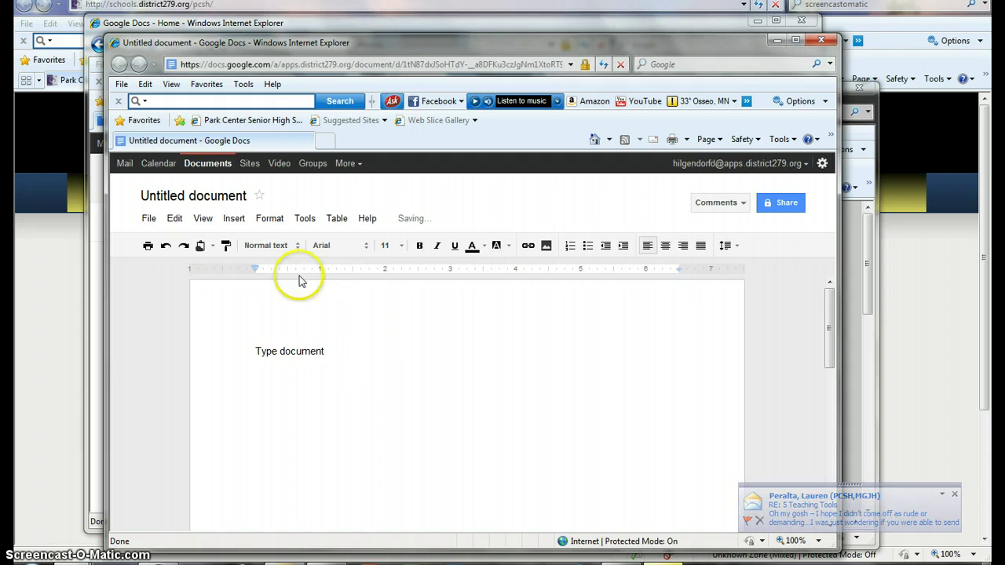
# Step: Rename the Untitled document to 'Test Document for 5TTT'
pyautogui.click(177, 196)
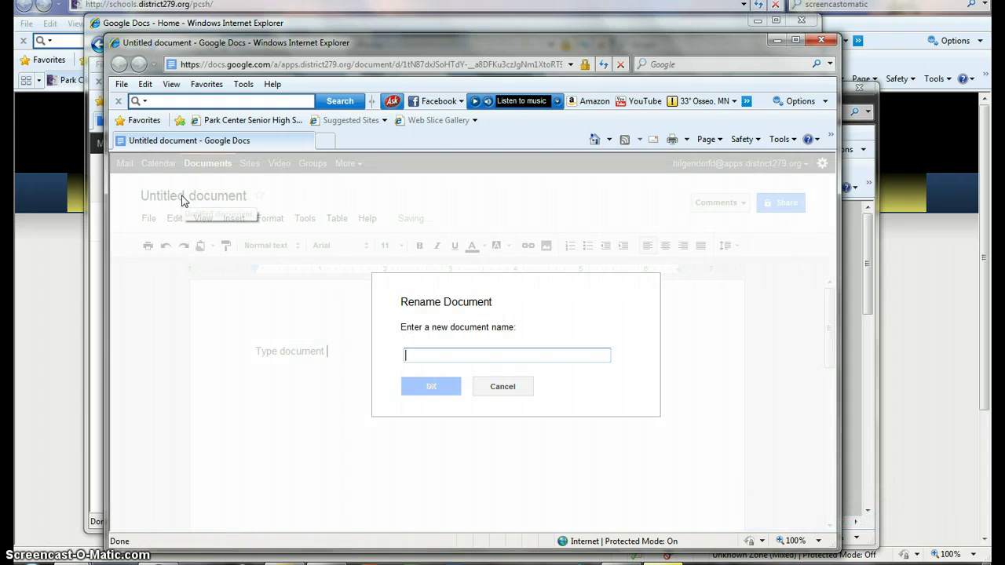
pyautogui.write('Test ')
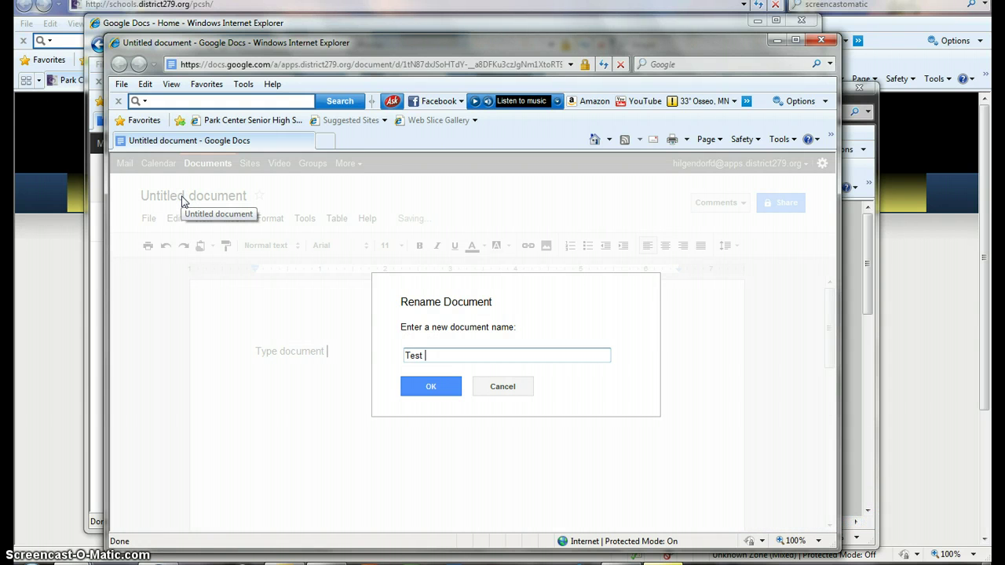
pyautogui.write('Document for 5TTT')
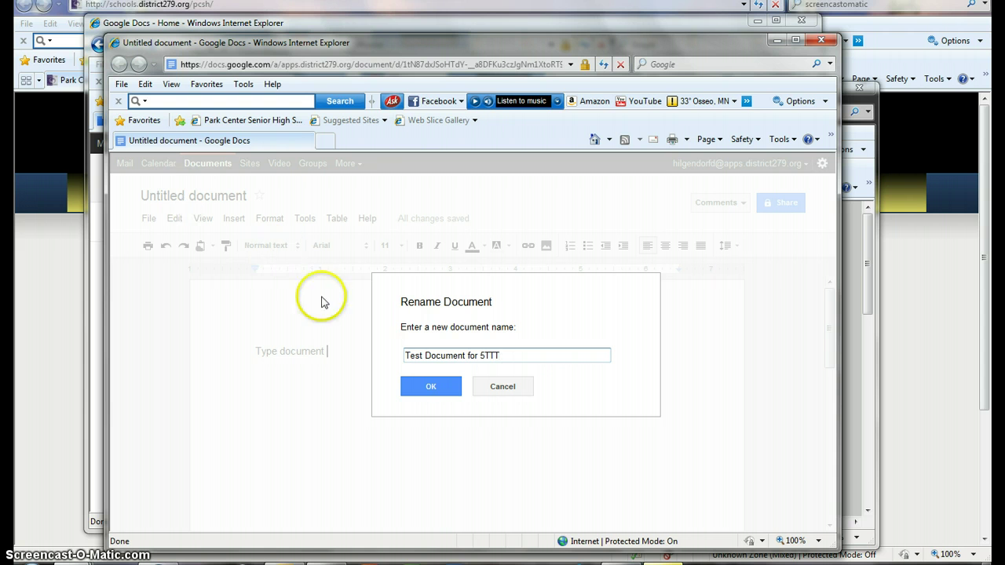
pyautogui.click(438, 385)
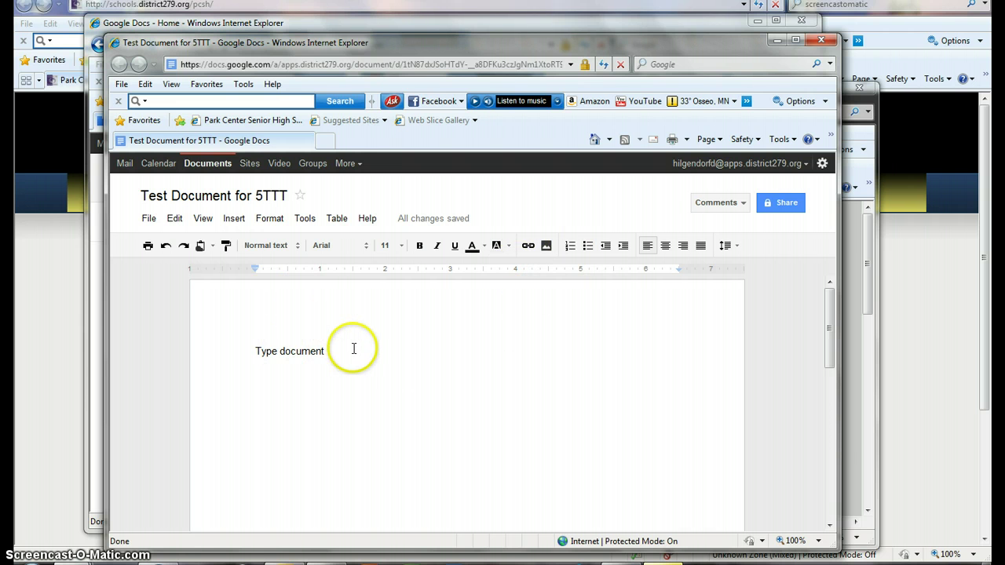
# Step: Look at the font list without changing fonts, then bring up the document's Sharing settings
pyautogui.click(367, 245)
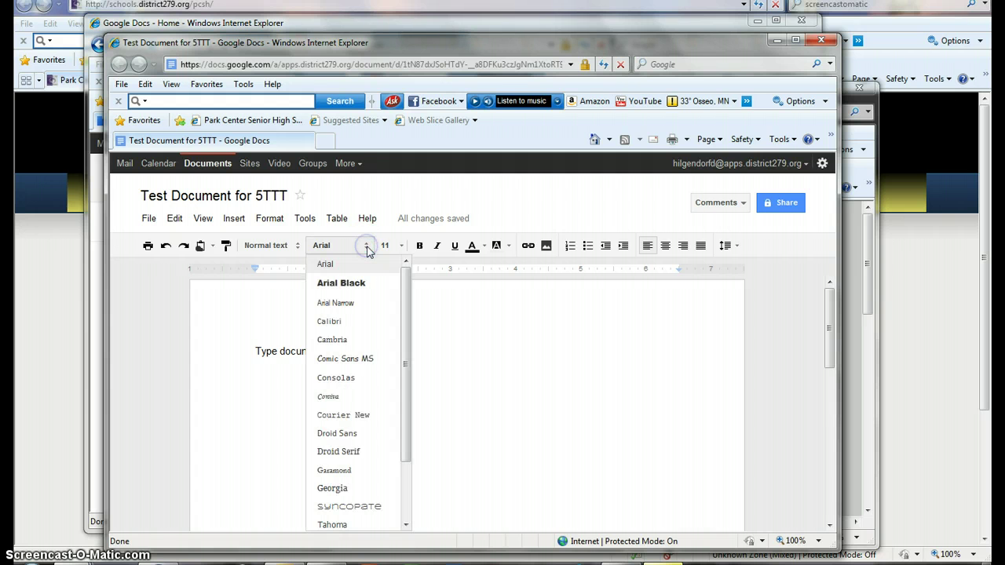
pyautogui.click(367, 246)
pyautogui.click(446, 414)
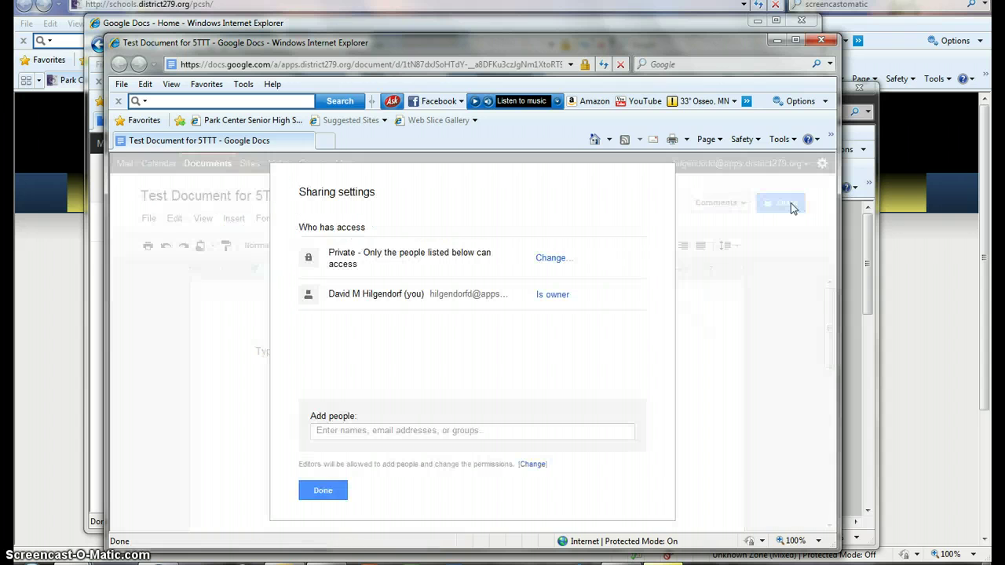
# Step: Start an entry in the Add people field, revealing the Can edit, notification and Share & save options
pyautogui.click(379, 431)
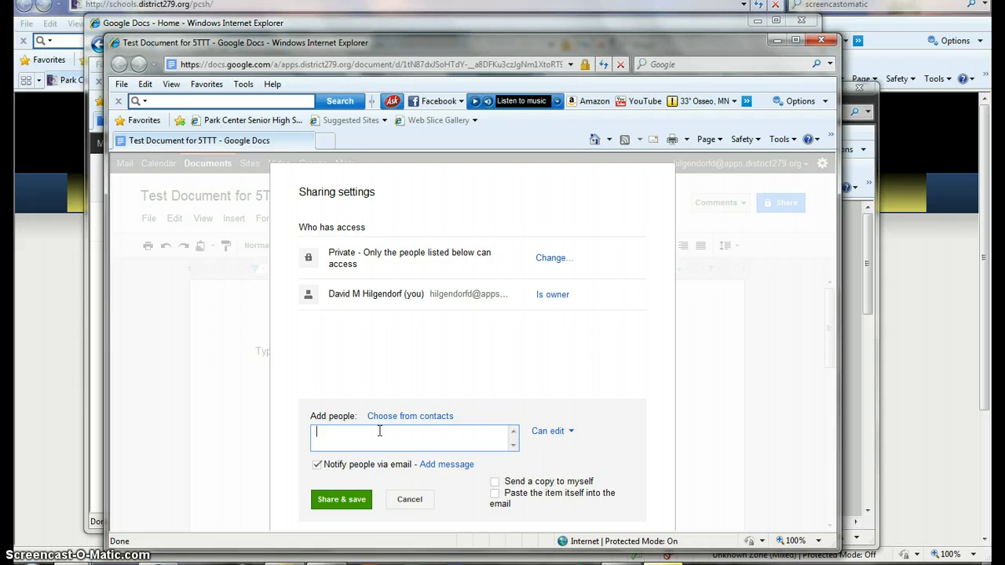
pyautogui.click(45, 380)
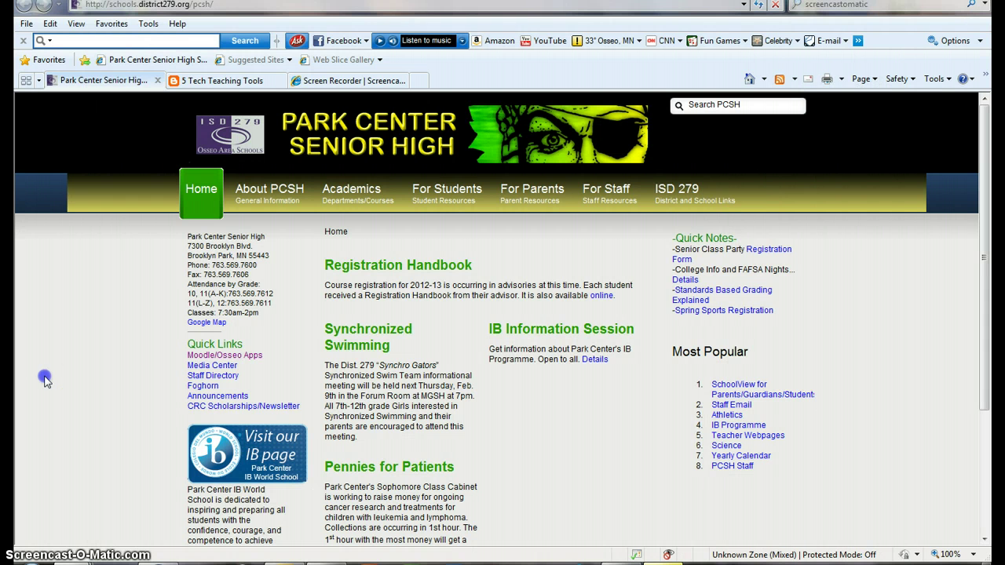
pyautogui.click(246, 80)
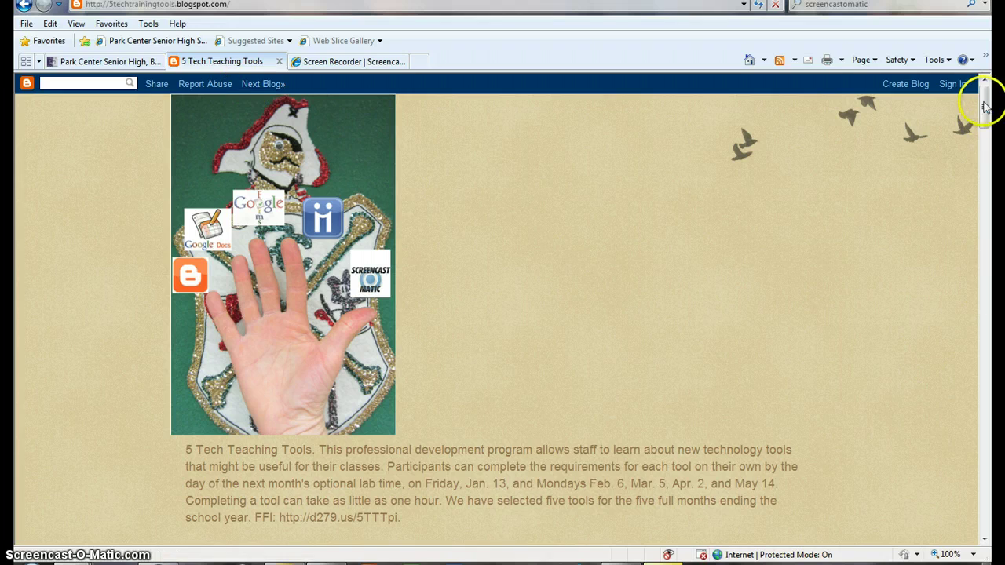
pyautogui.moveTo(983, 106); pyautogui.dragTo(985, 223)
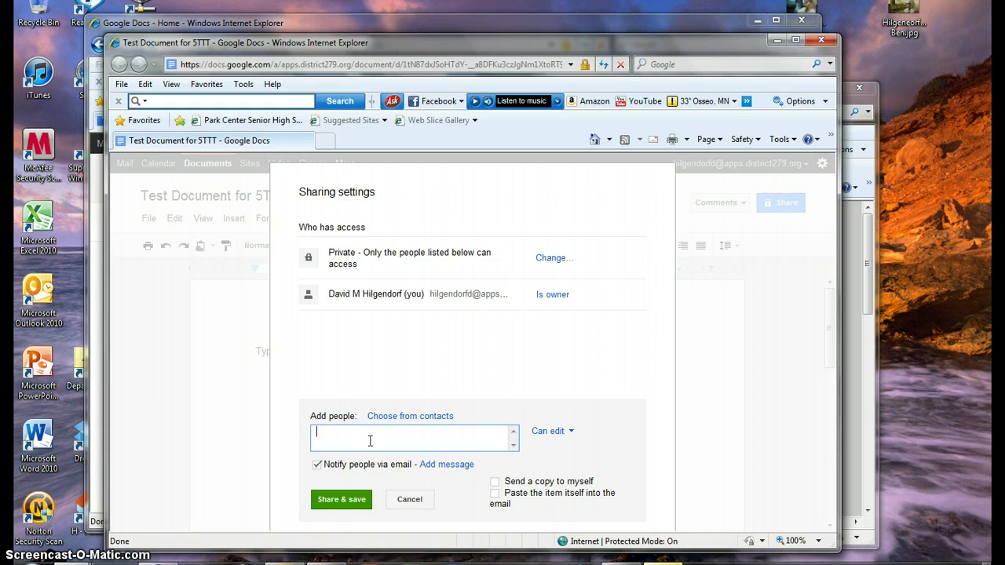
# Step: Add the colleague to the share list from the contact suggestions
pyautogui.write('kelli')
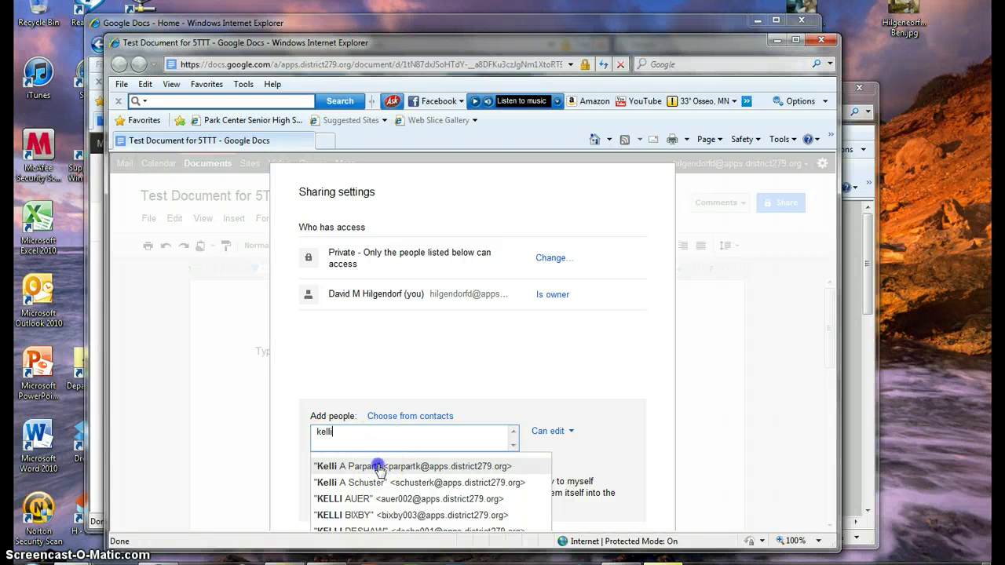
pyautogui.click(380, 467)
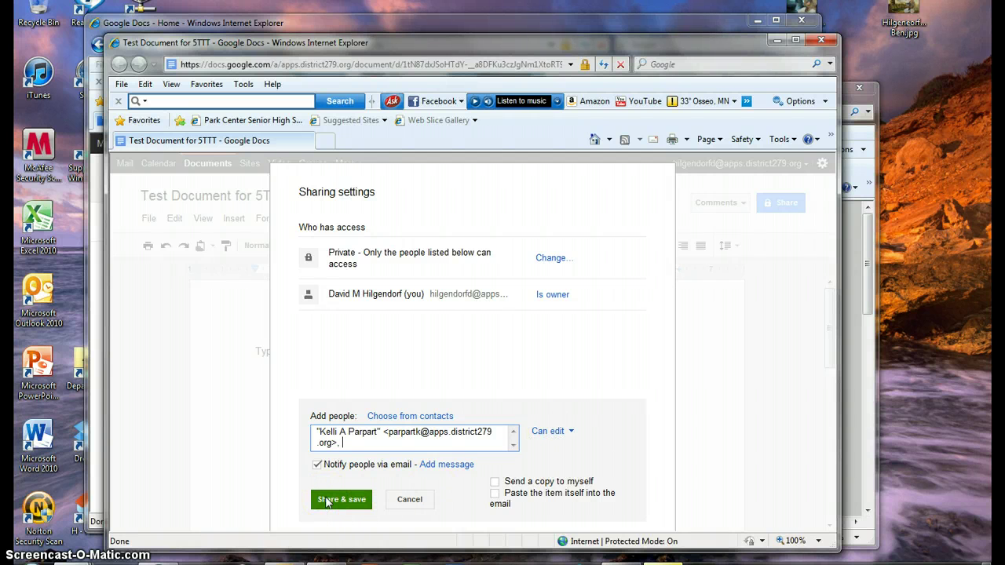
pyautogui.click(397, 442)
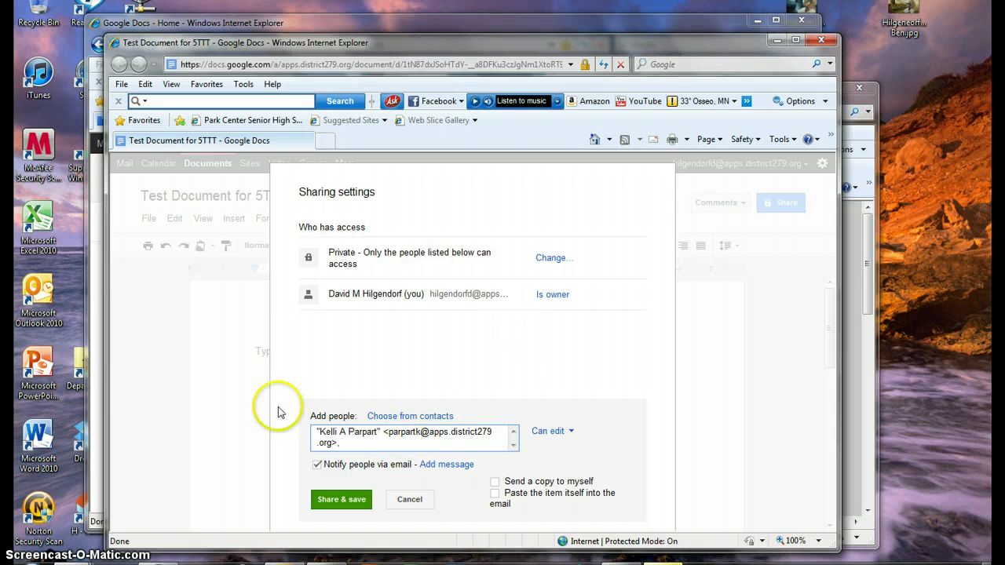
# Step: Give the colleague Can edit permission and open the notification message box
pyautogui.click(571, 432)
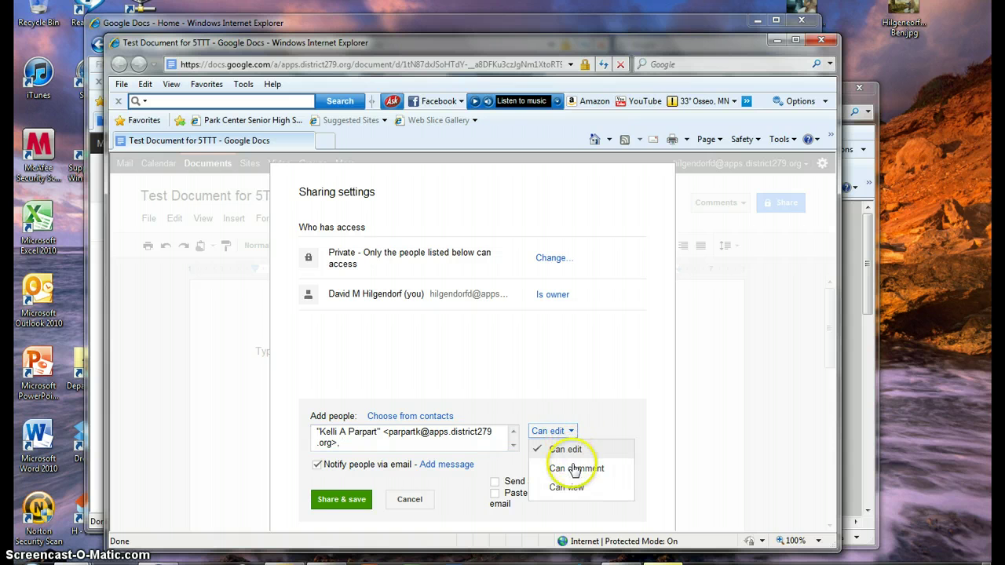
pyautogui.click(570, 488)
pyautogui.click(573, 433)
pyautogui.click(573, 469)
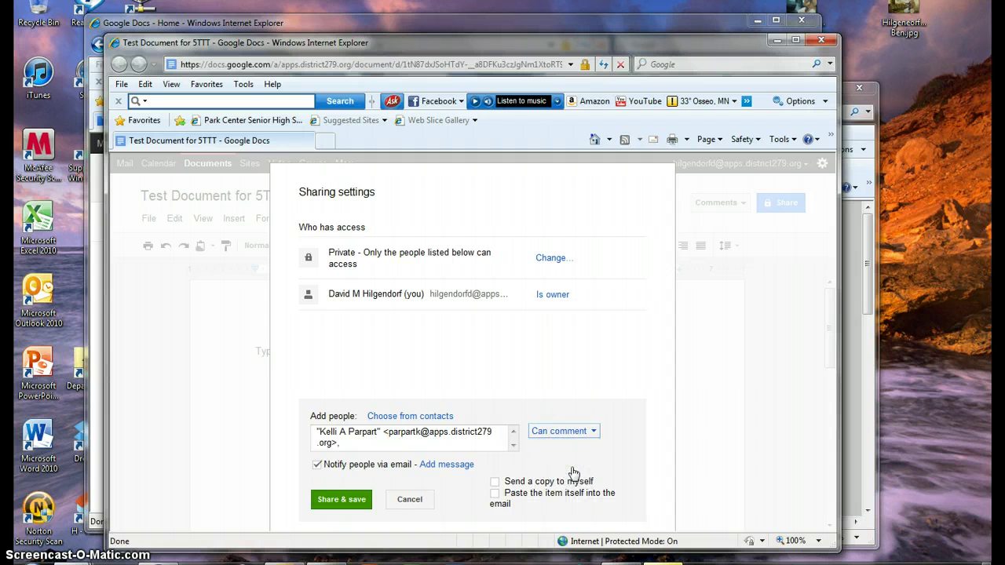
pyautogui.click(592, 432)
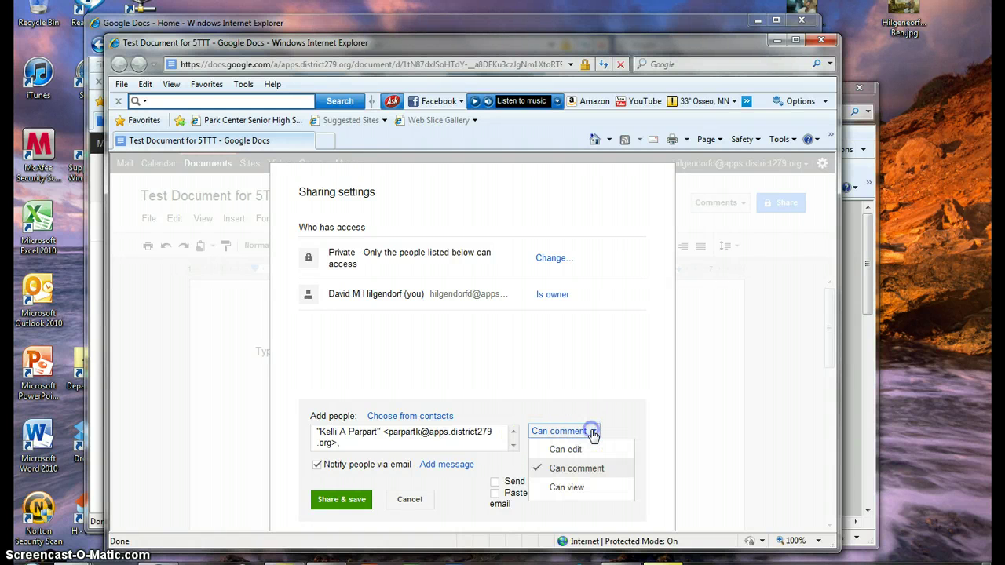
pyautogui.click(591, 449)
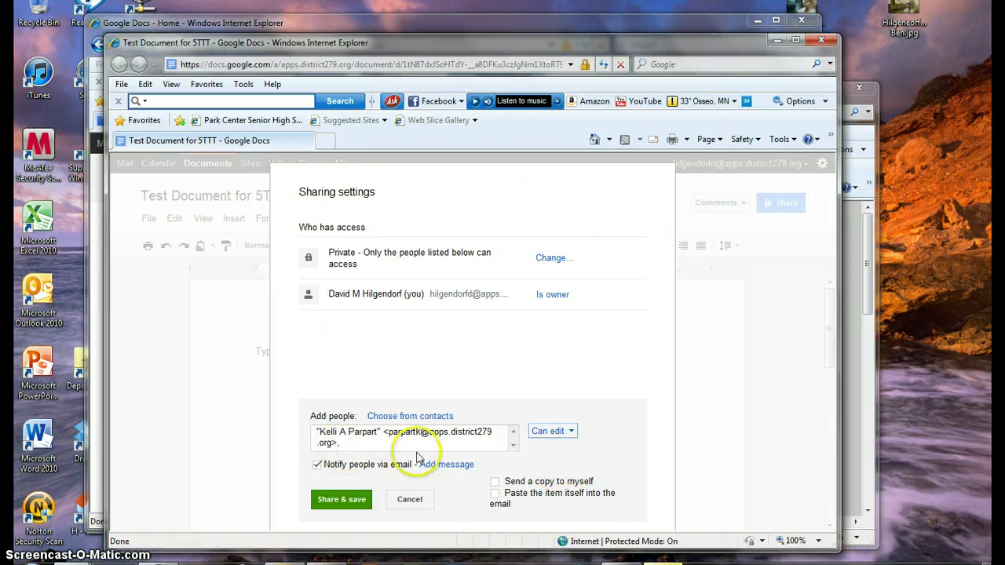
pyautogui.click(445, 466)
# Step: Write 'This is just a test. Ignore & delete.' as the notification message
pyautogui.click(410, 488)
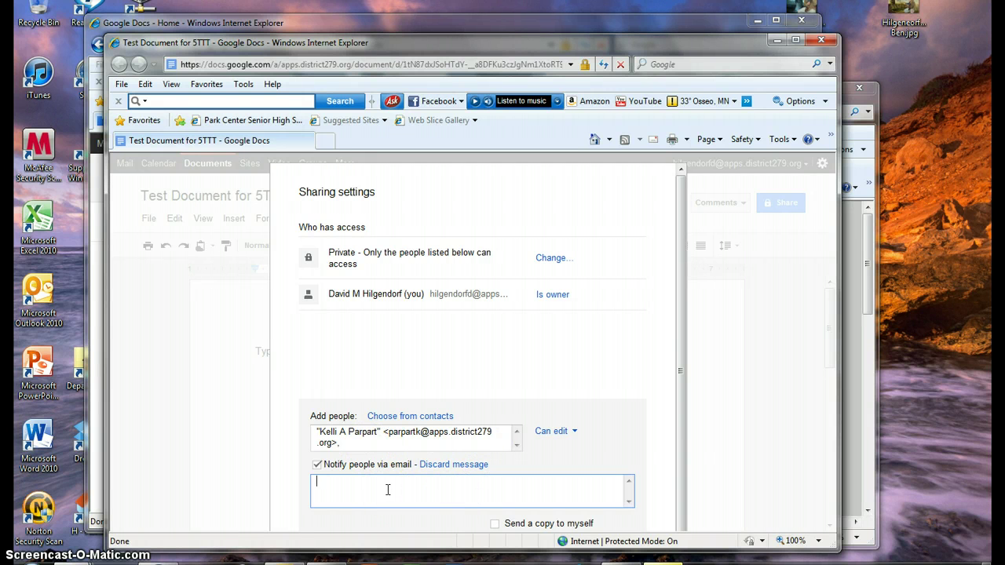
pyautogui.write('This is just a test. Ignore & delete.')
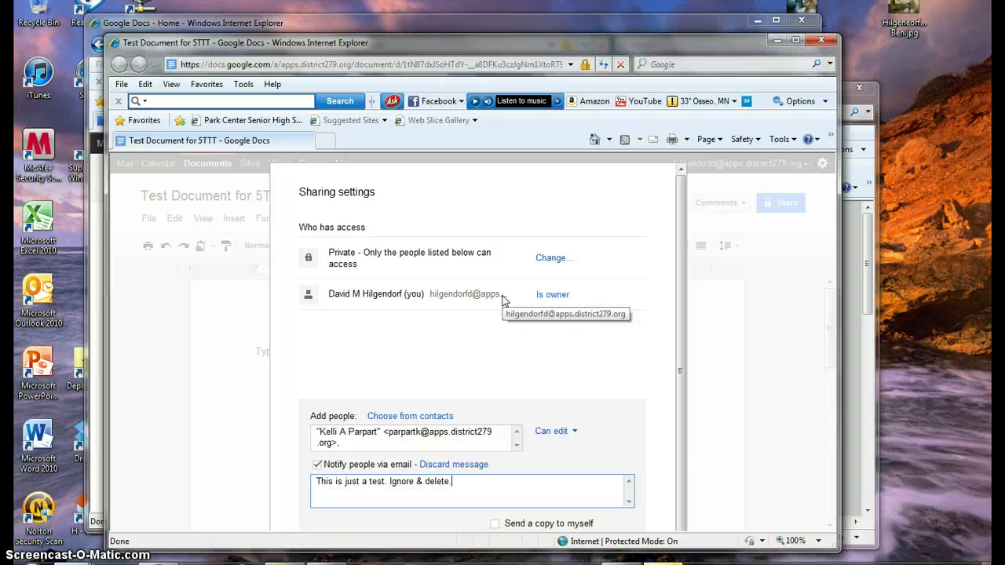
pyautogui.click(502, 336)
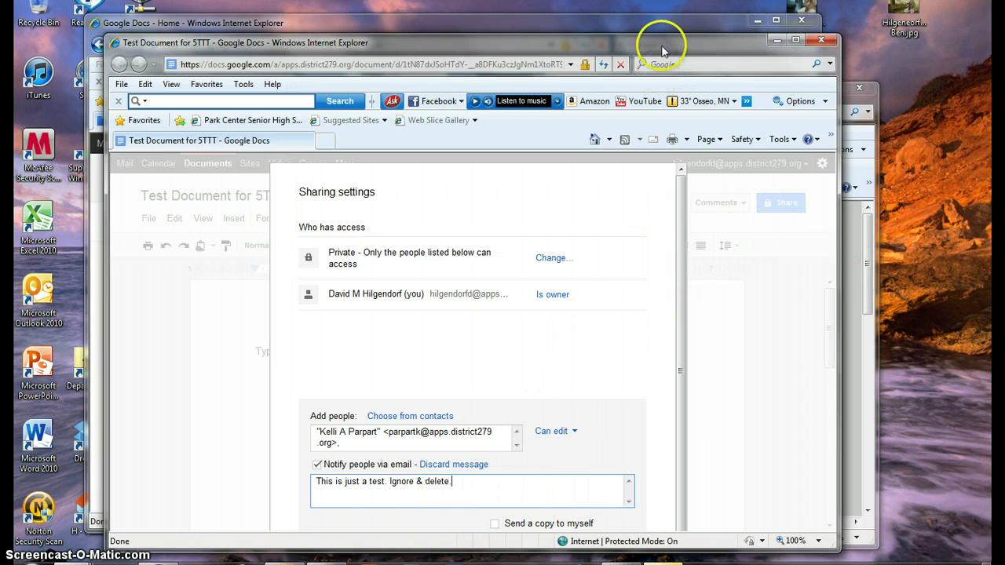
# Step: Move and enlarge the browser window so the whole sharing dialog is visible
pyautogui.moveTo(662, 41); pyautogui.dragTo(662, 0)
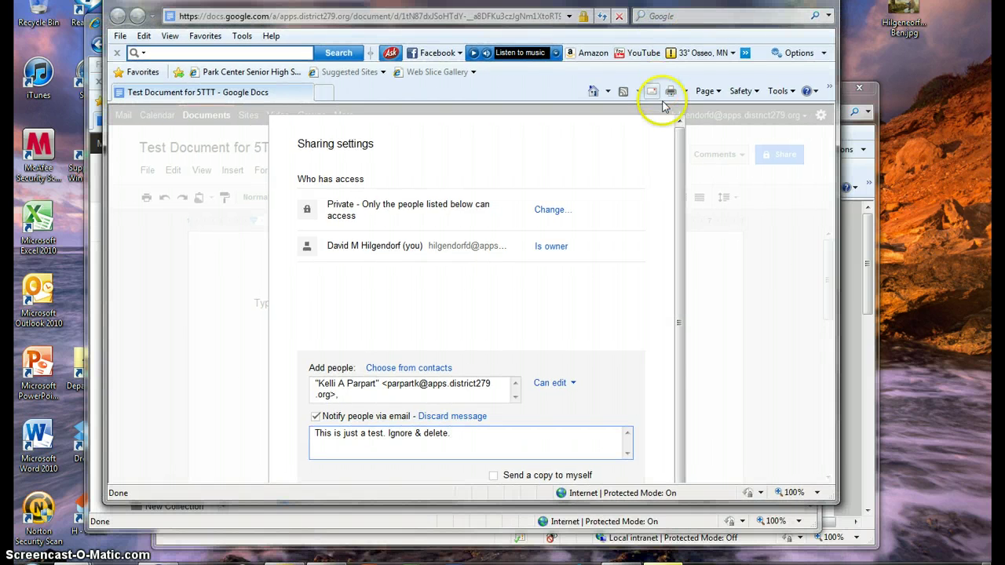
pyautogui.moveTo(678, 217); pyautogui.dragTo(677, 344)
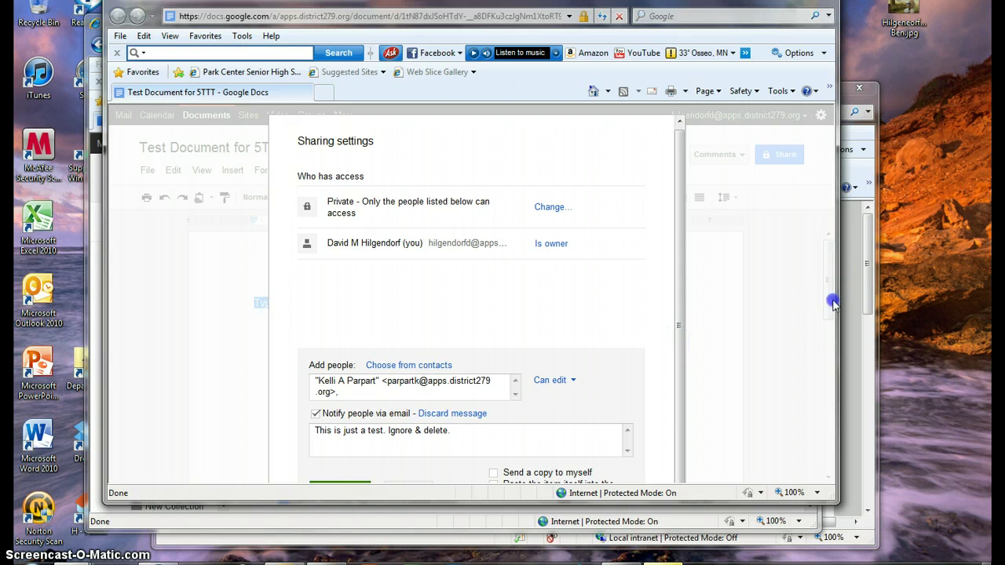
pyautogui.moveTo(834, 505); pyautogui.dragTo(834, 542)
# Step: Share the document with the colleague as editor and close the sharing settings
pyautogui.click(333, 499)
pyautogui.click(334, 496)
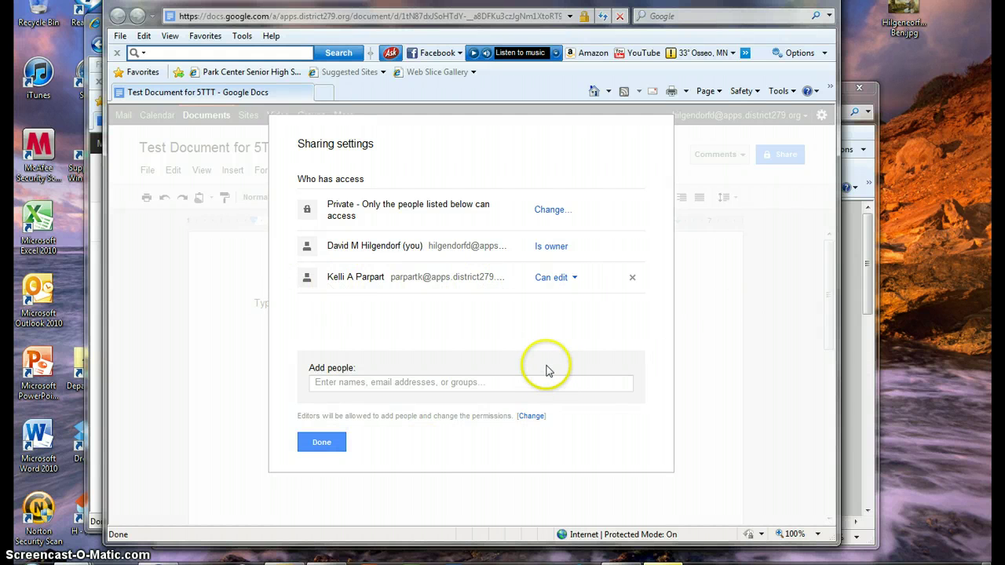
pyautogui.click(321, 444)
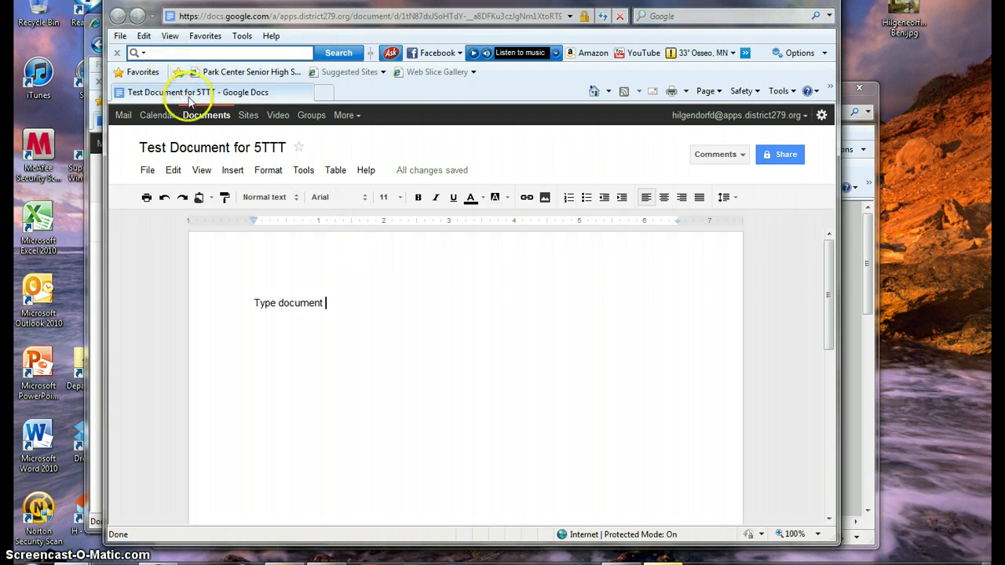
# Step: Go back to the Documents list, accepting the security warning, and locate Test Document for 5TTT
pyautogui.click(207, 116)
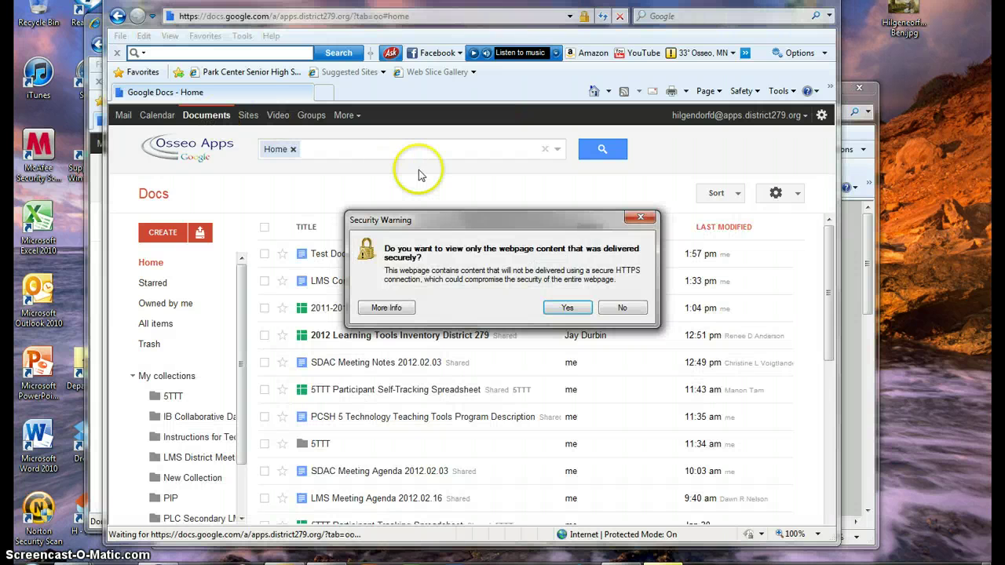
pyautogui.click(566, 307)
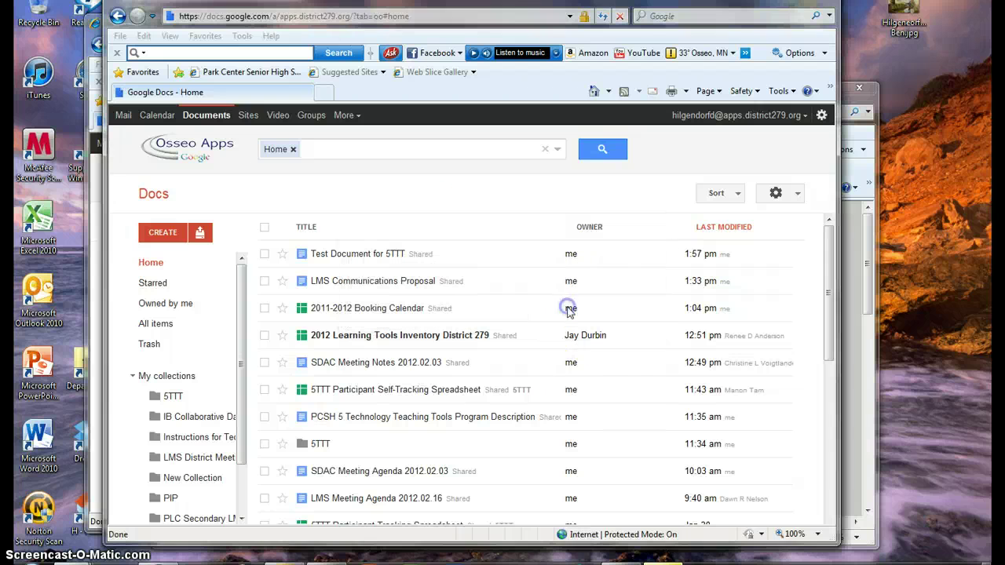
pyautogui.click(353, 262)
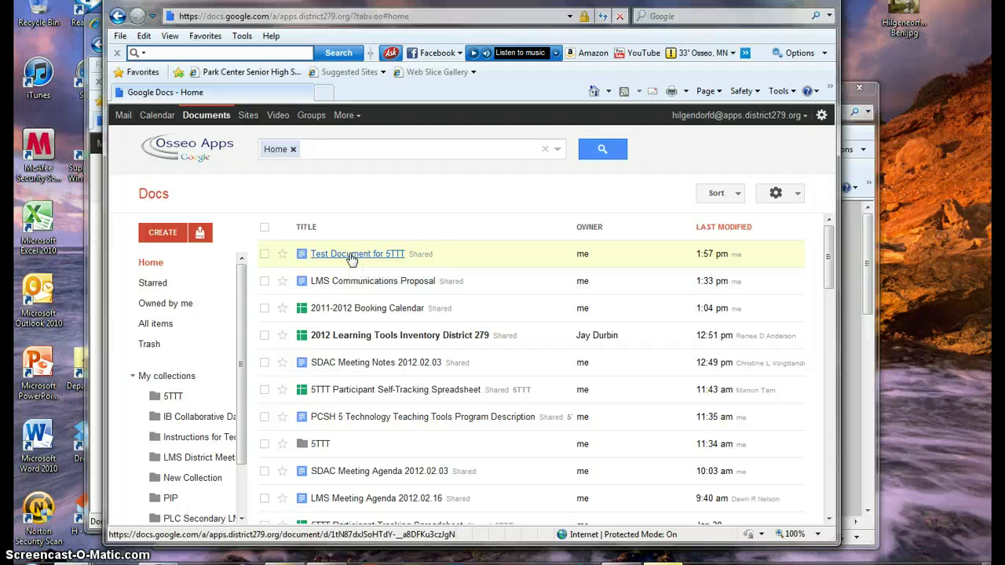
pyautogui.moveTo(351, 257); pyautogui.dragTo(366, 234)
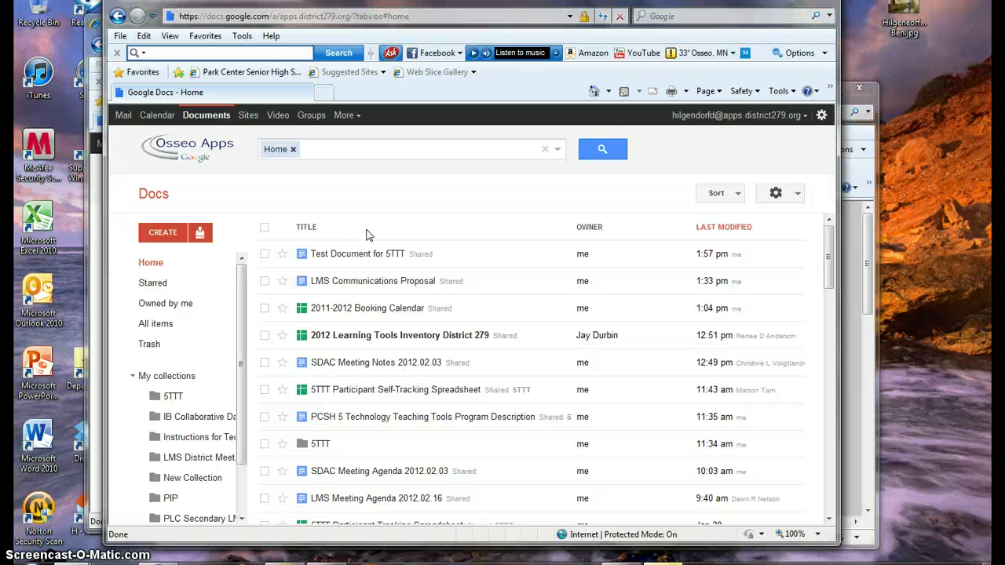
pyautogui.click(162, 233)
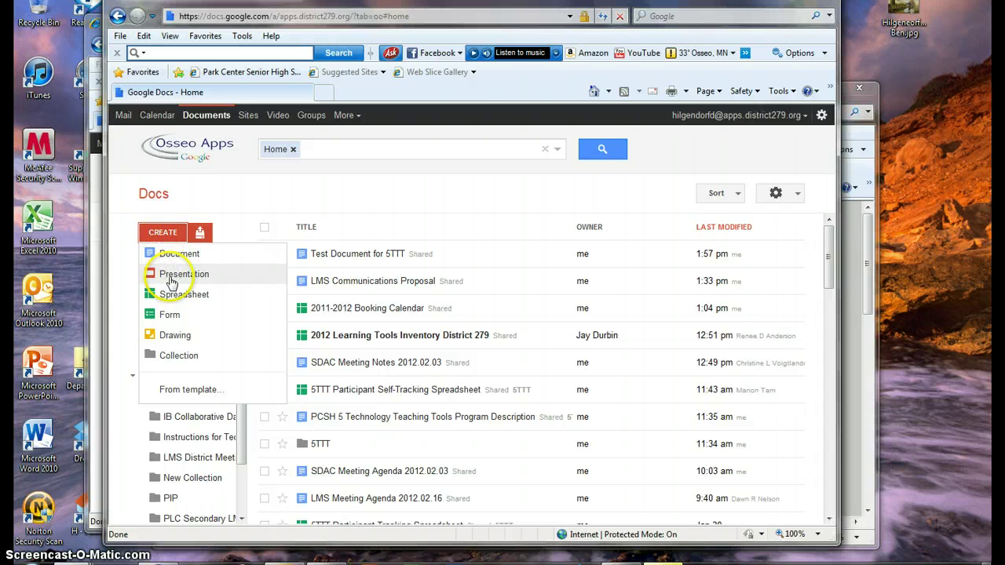
pyautogui.click(175, 302)
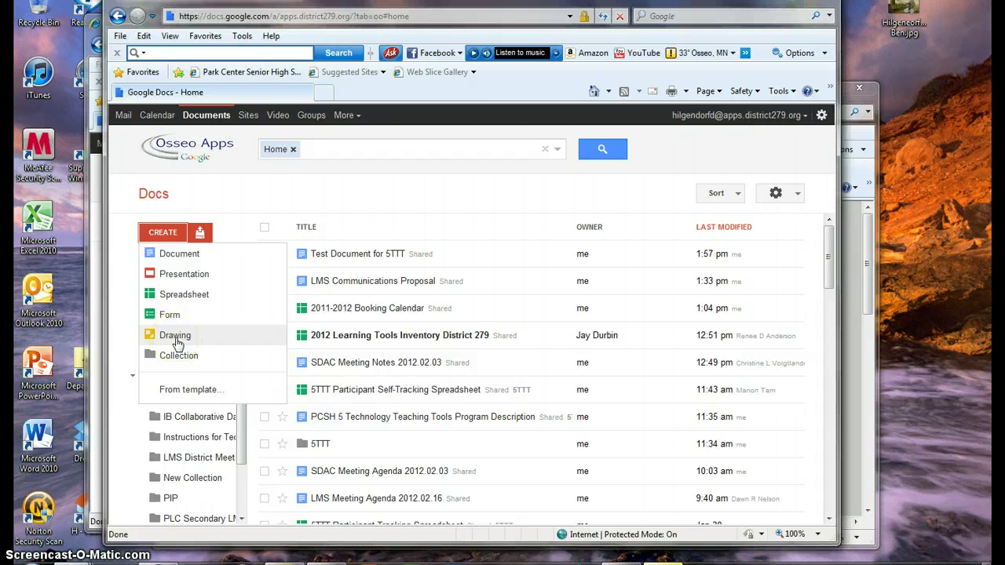
pyautogui.click(164, 233)
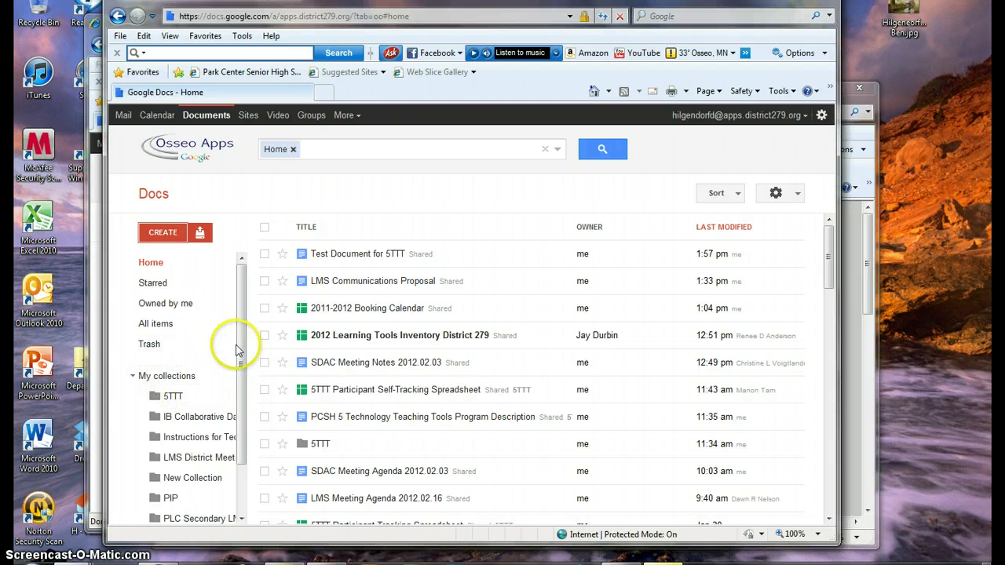
pyautogui.click(163, 232)
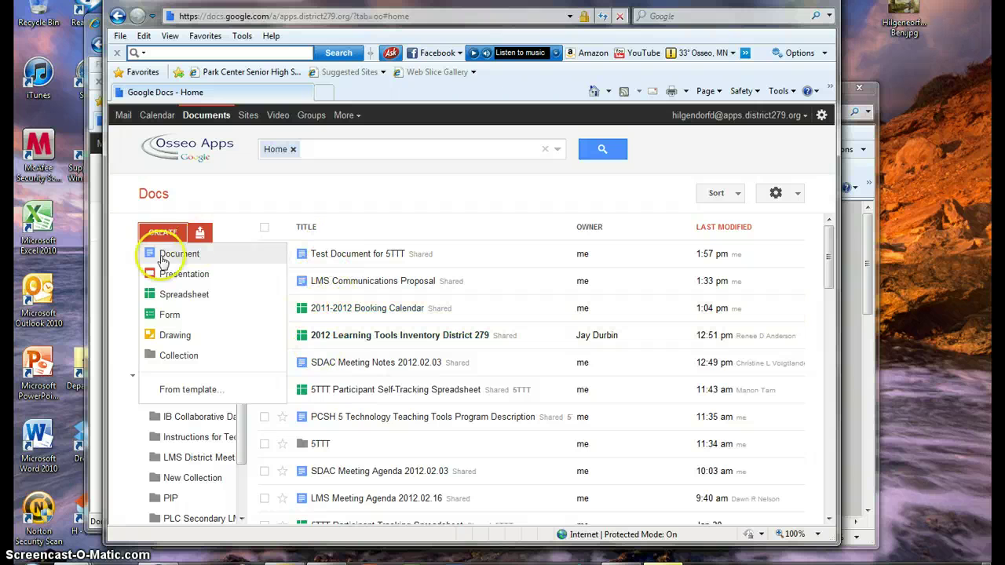
# Step: Create a new collection named 'Test collection'
pyautogui.click(171, 356)
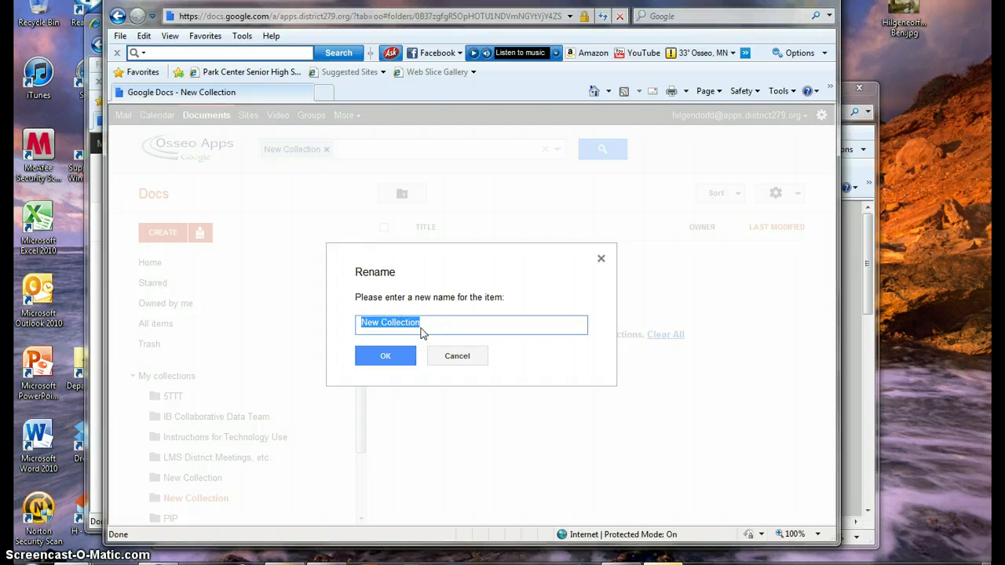
pyautogui.write('Test')
pyautogui.click(393, 358)
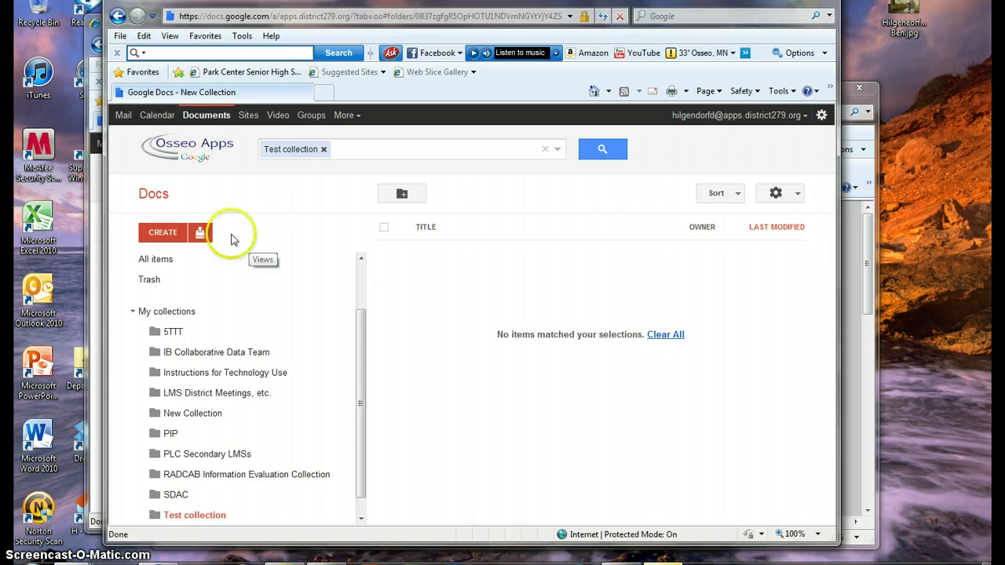
# Step: Drag Test Document for 5TTT from the home list into Test collection and open that collection
pyautogui.click(157, 259)
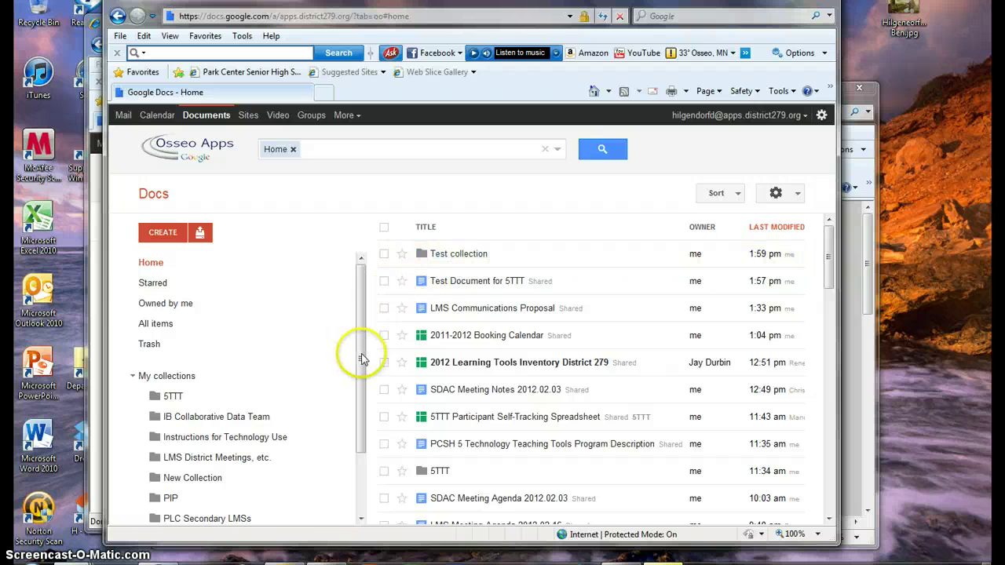
pyautogui.moveTo(359, 353); pyautogui.dragTo(348, 445)
pyautogui.click(186, 327)
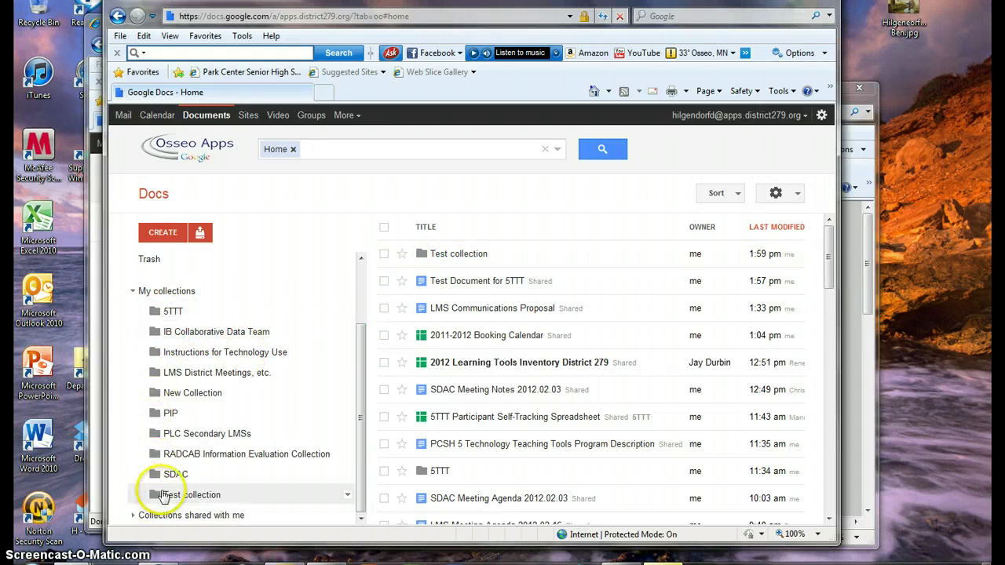
pyautogui.click(424, 284)
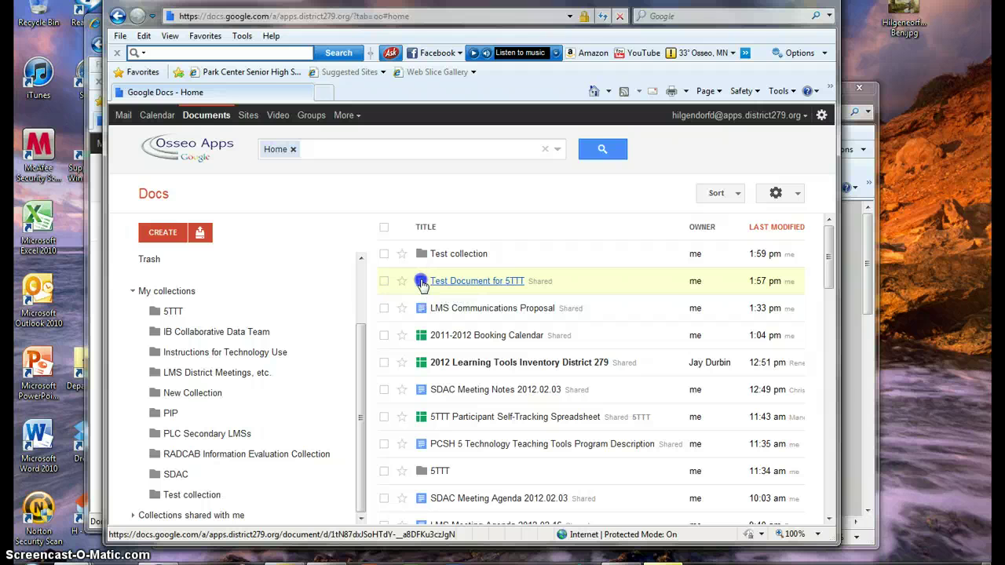
pyautogui.moveTo(421, 284); pyautogui.dragTo(189, 496)
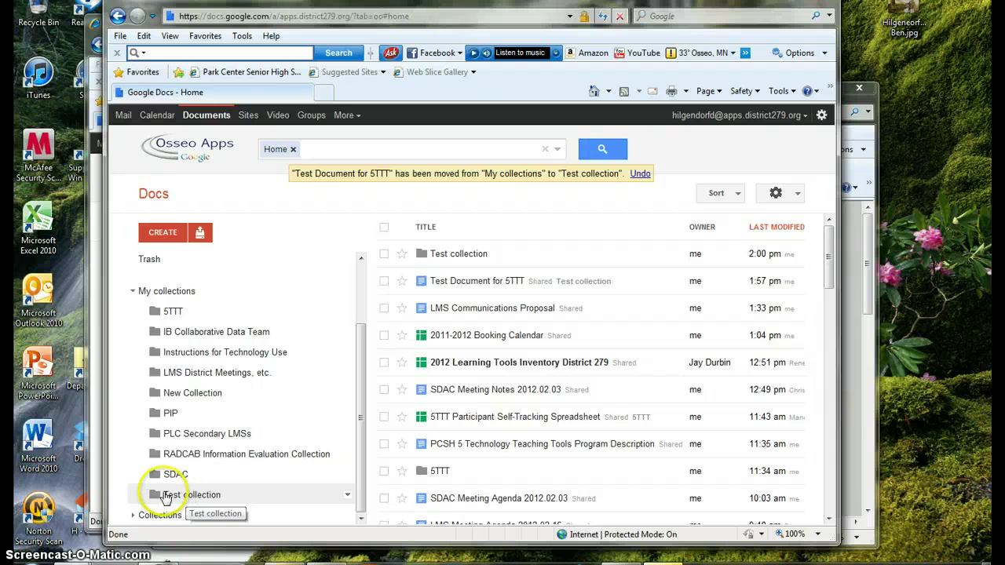
pyautogui.click(168, 497)
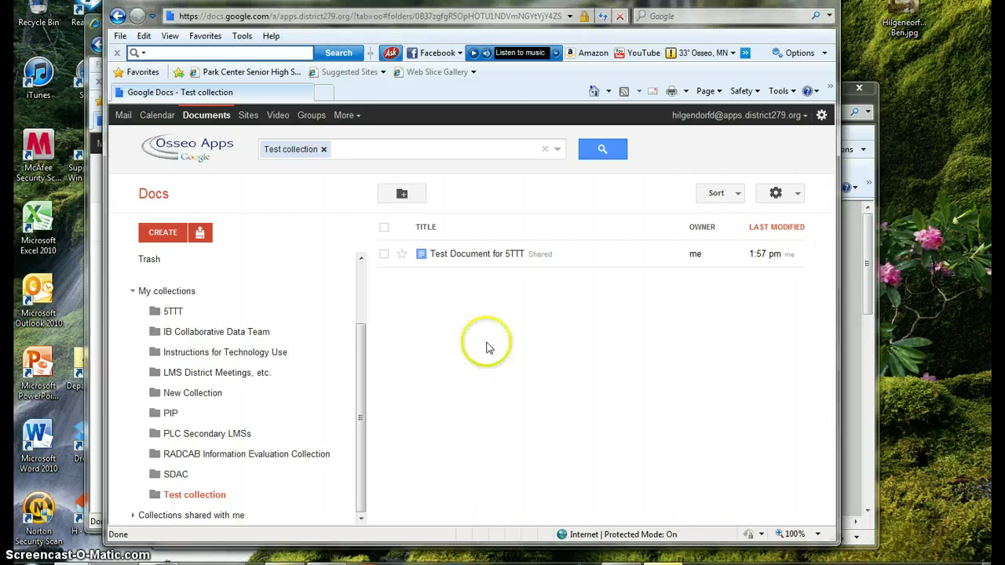
# Step: Open Test Document for 5TTT and comment 'I don't think this is good.' on the word Type
pyautogui.click(453, 255)
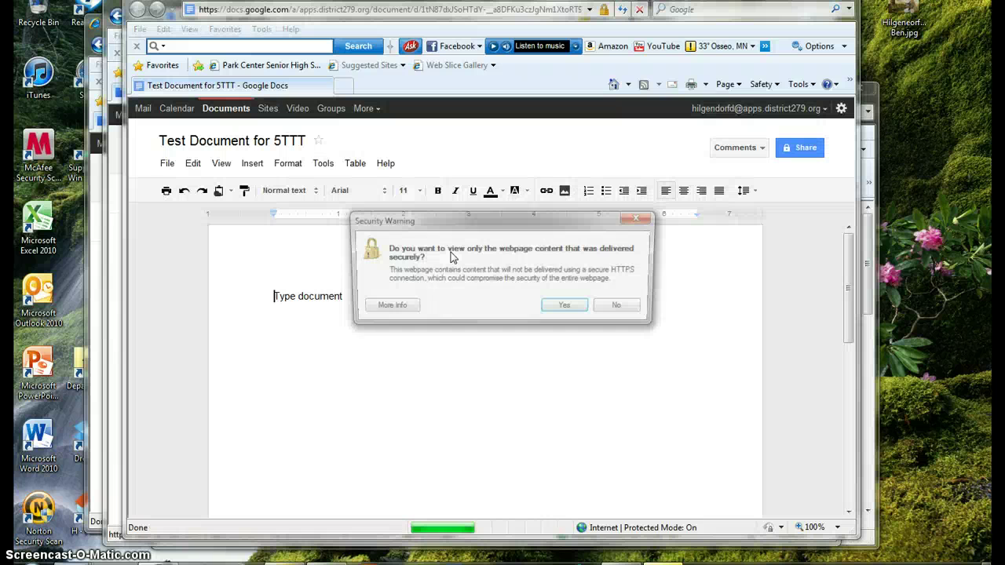
pyautogui.click(576, 312)
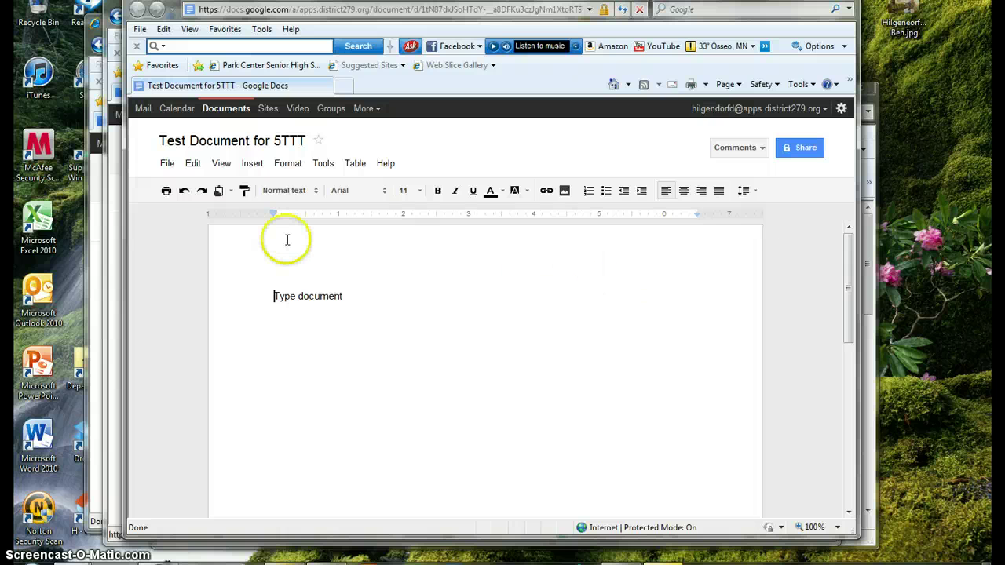
pyautogui.click(166, 164)
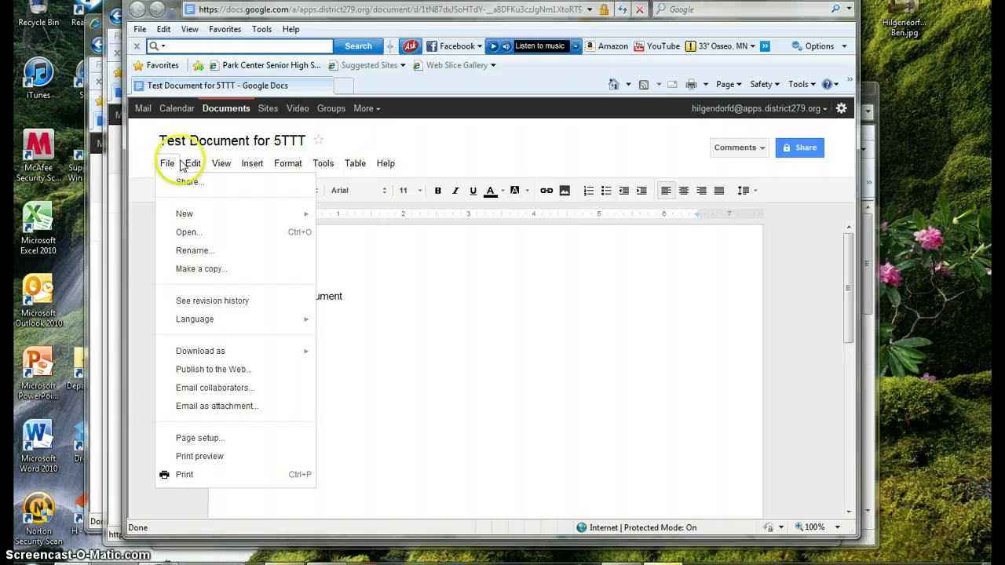
pyautogui.moveTo(251, 167)
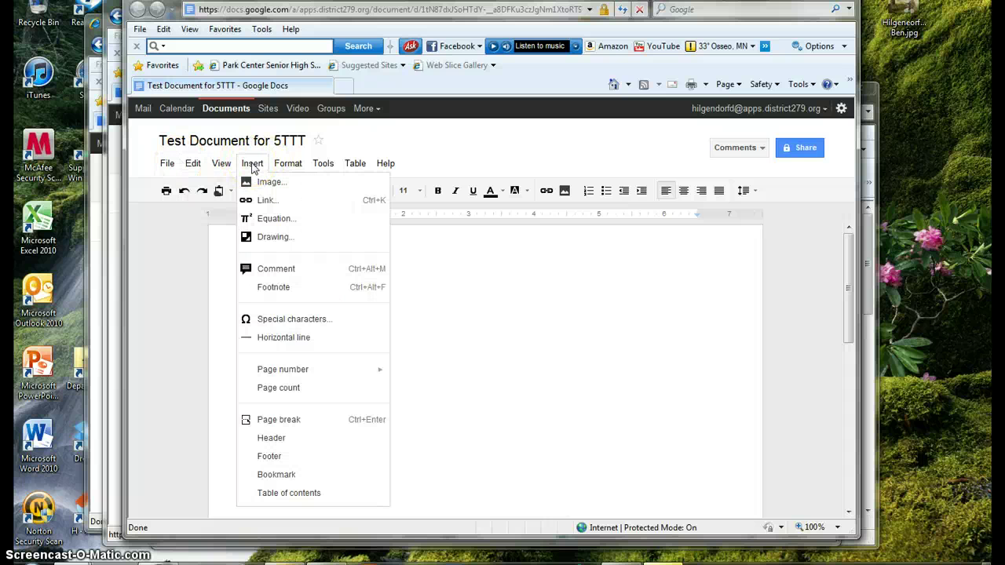
pyautogui.click(264, 270)
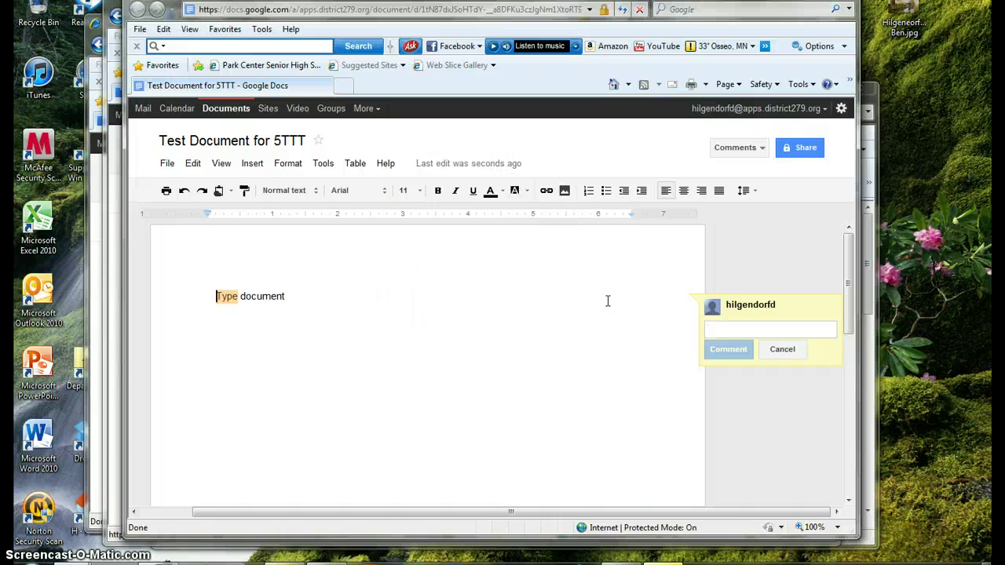
pyautogui.write("I don't think th")
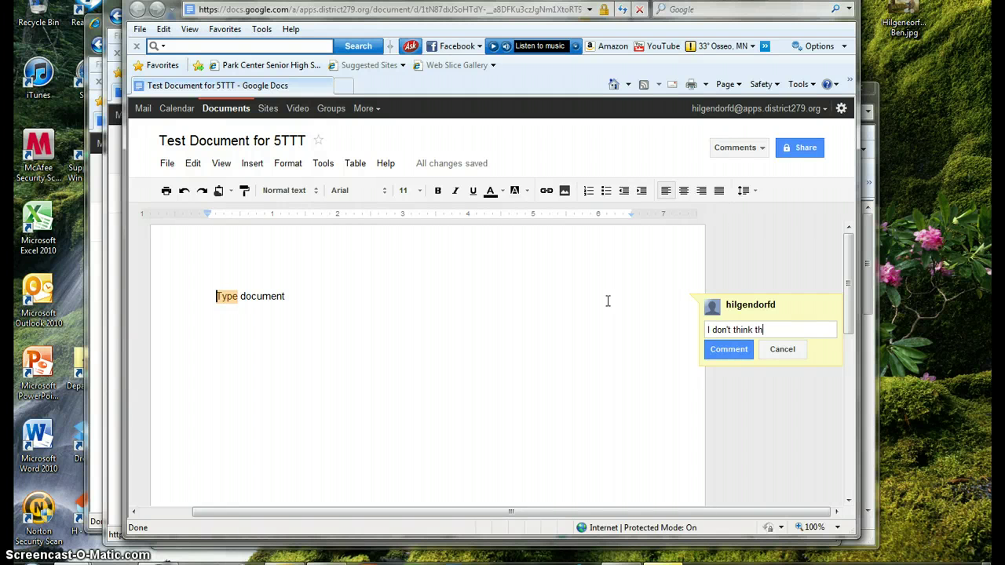
pyautogui.write('is is good.')
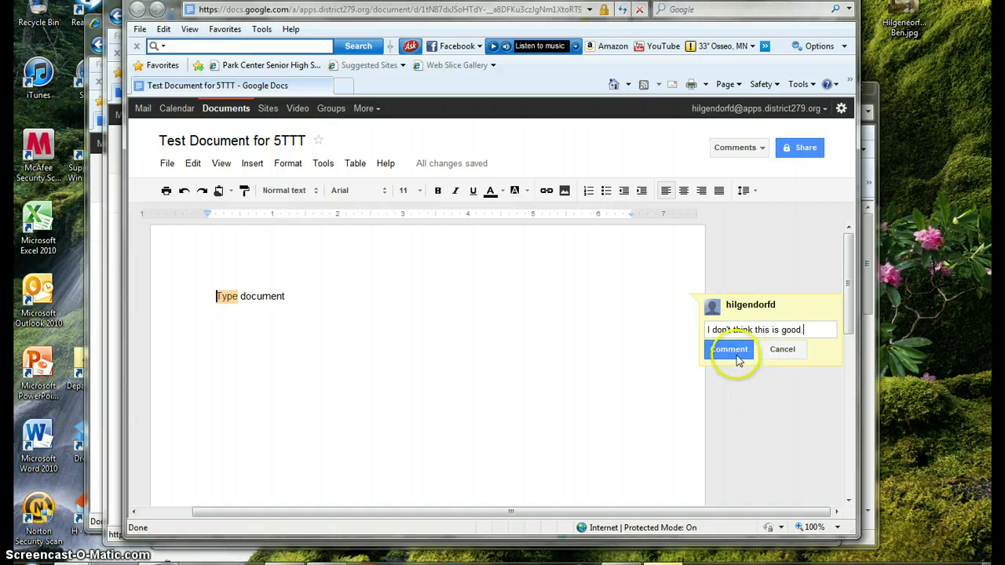
pyautogui.click(736, 355)
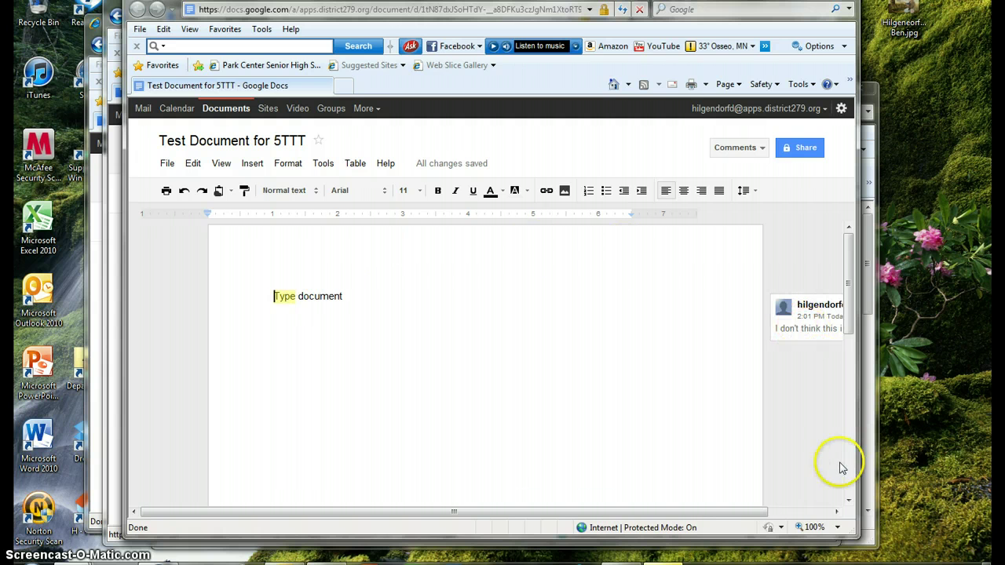
pyautogui.moveTo(849, 533); pyautogui.dragTo(925, 522)
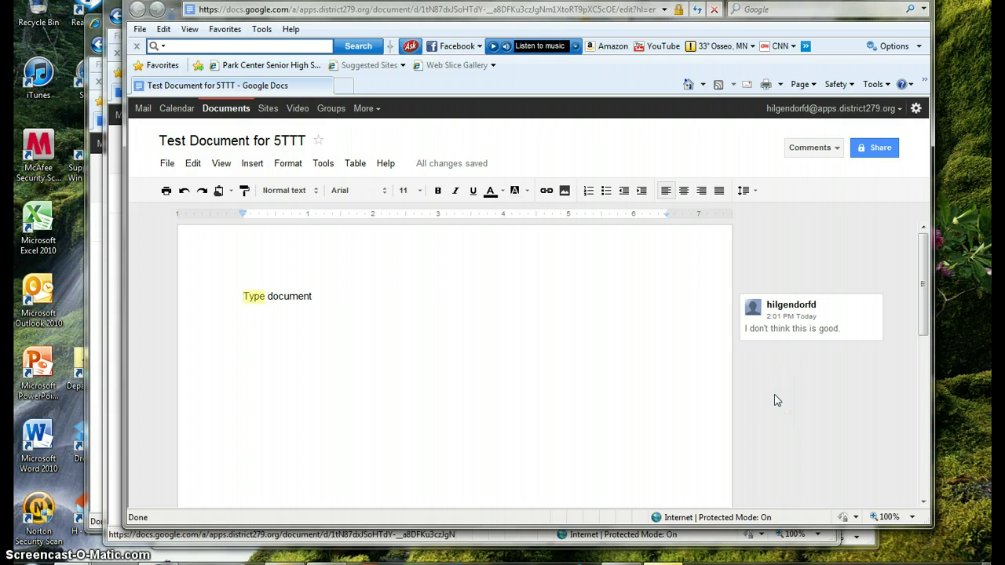
# Step: Insert 'add info' after 'Type document' on the first line and add a new line below
pyautogui.click(407, 301)
pyautogui.click(350, 300)
pyautogui.write('add info')
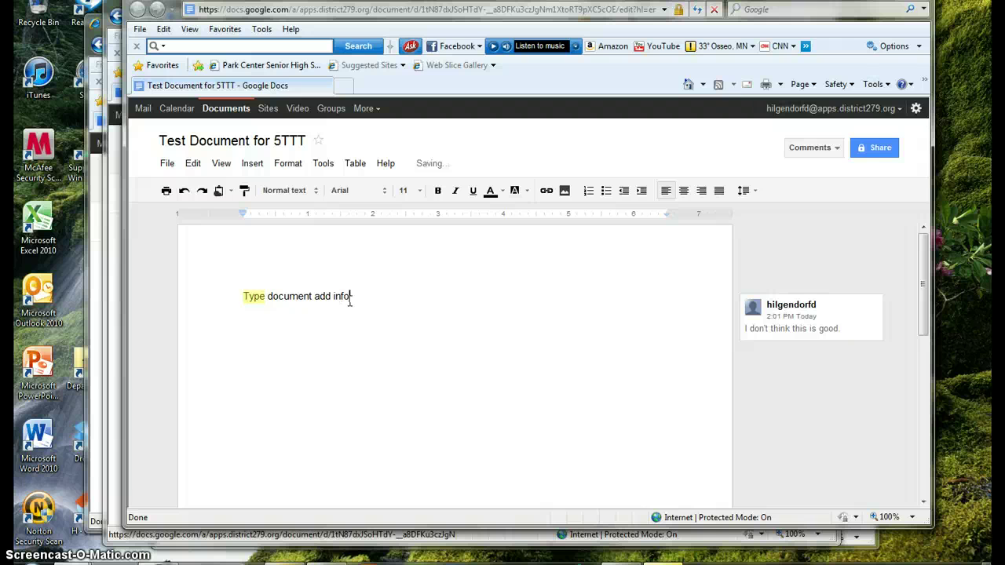
pyautogui.press('Return')
pyautogui.click(265, 233)
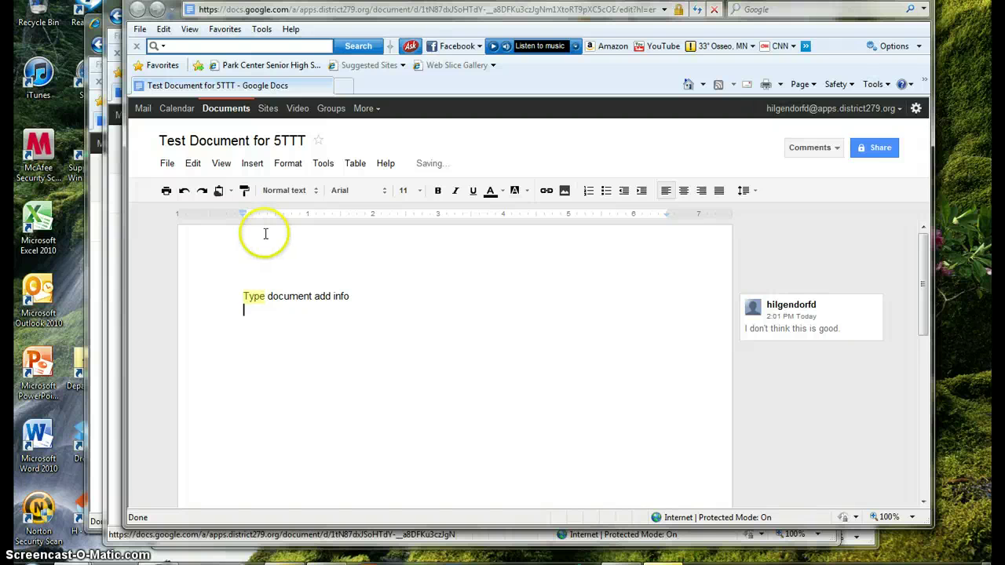
pyautogui.click(356, 297)
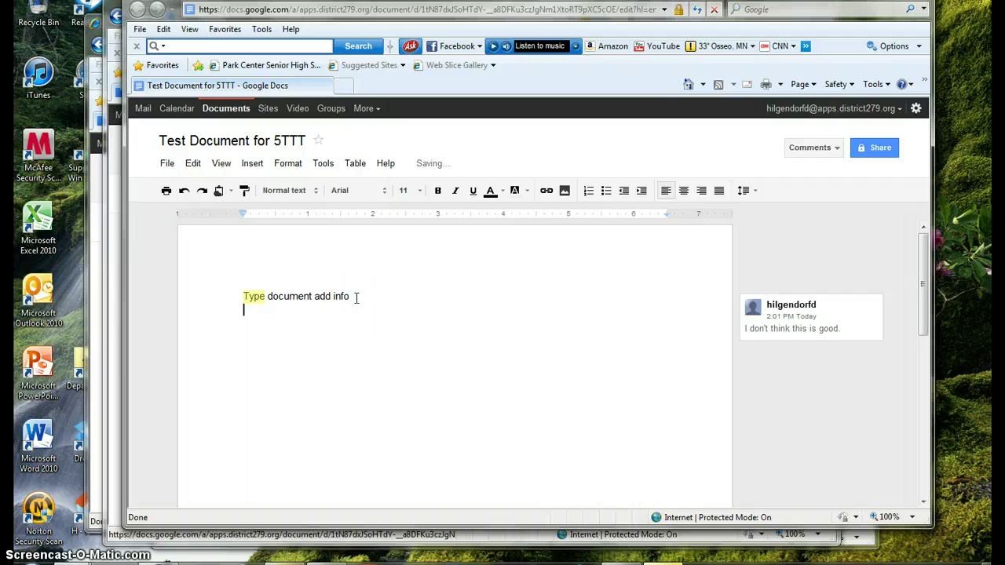
pyautogui.press('Return')
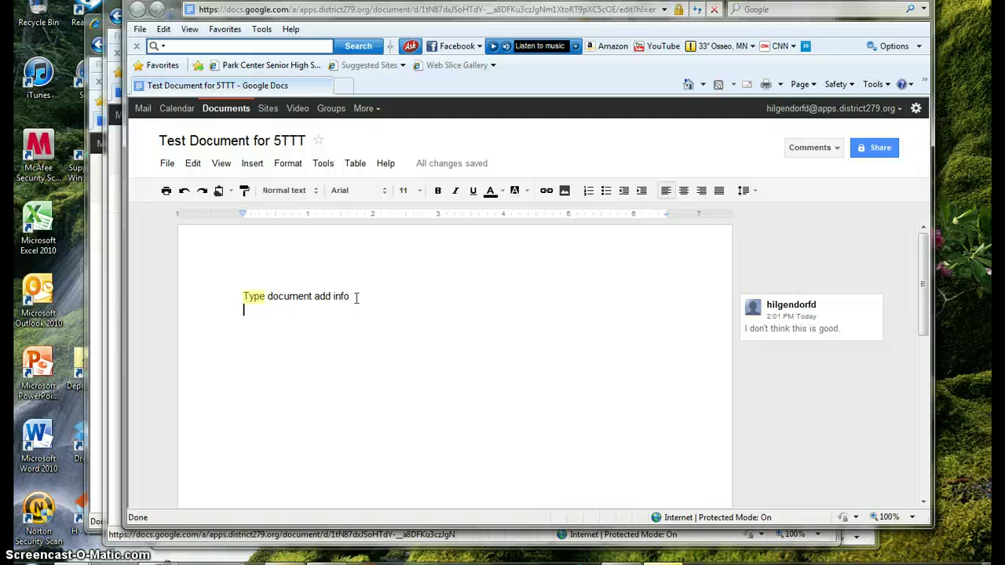